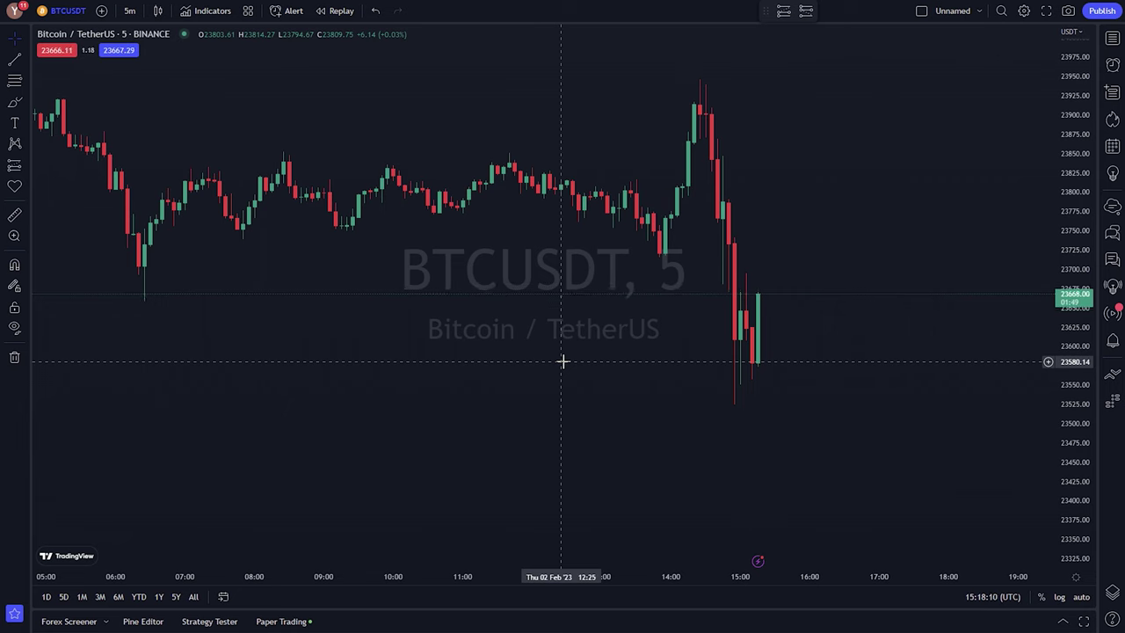
- Add the Trendlines with Breaks [LuxAlgo] and EMA 20/50/100/200 scripts from the indicator search
click(213, 12)
text(Trendlines with Breaks [LuxAlgo])
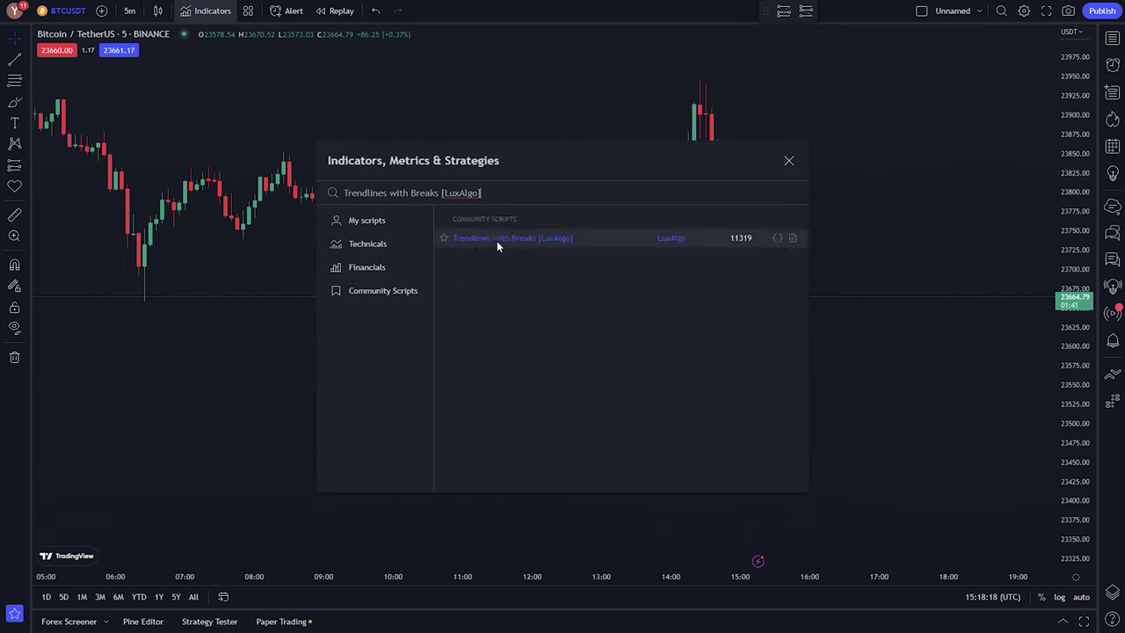
click(495, 239)
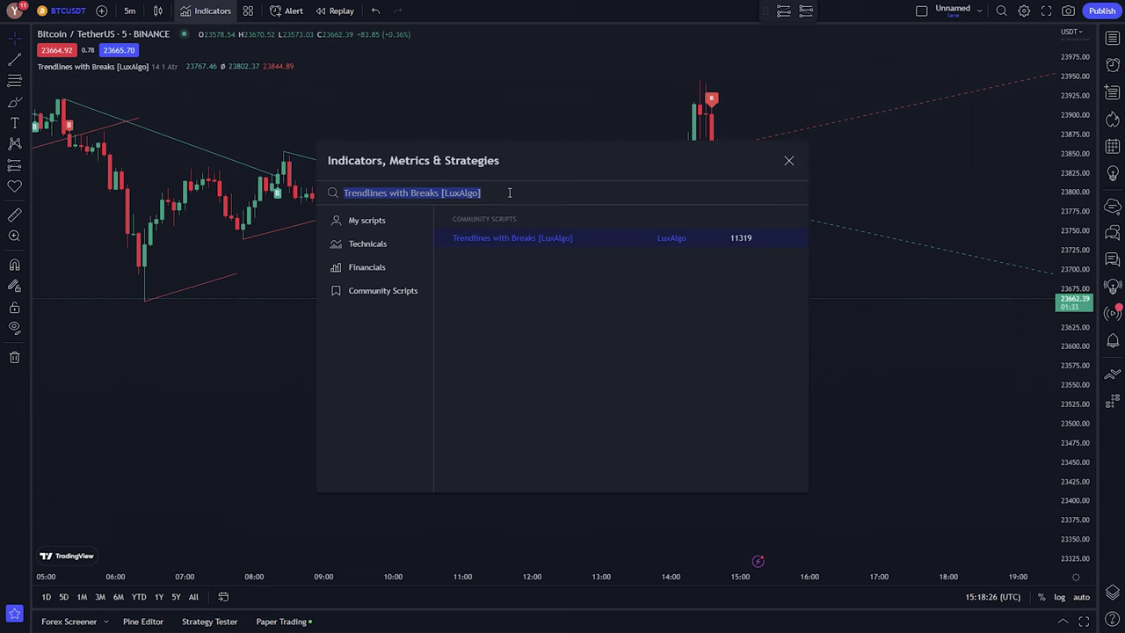
text(EMA)
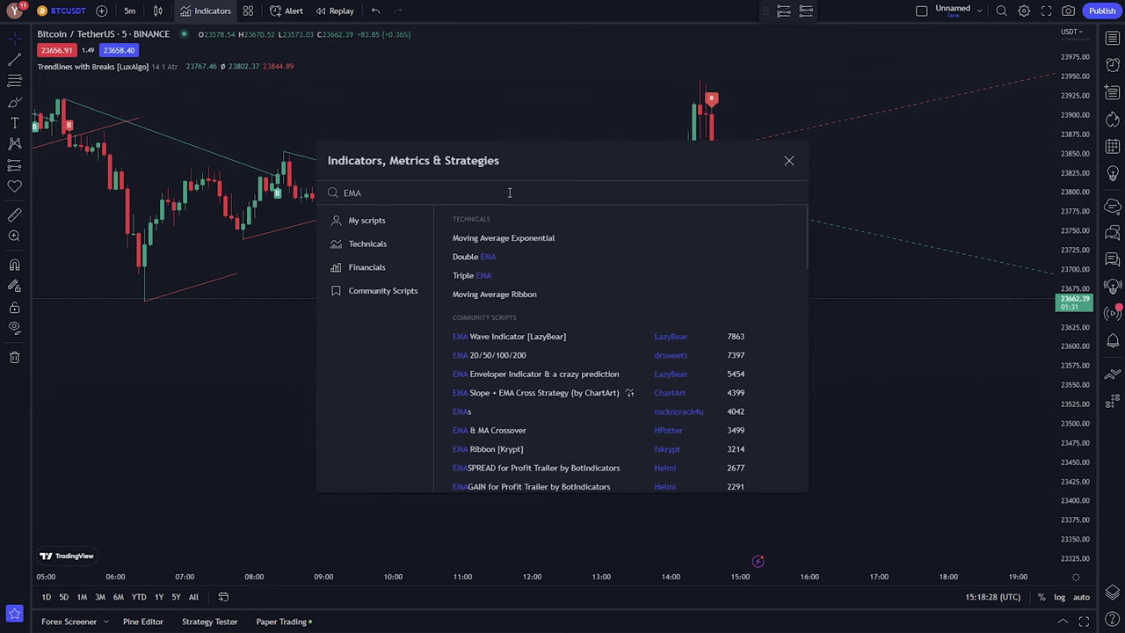
click(527, 355)
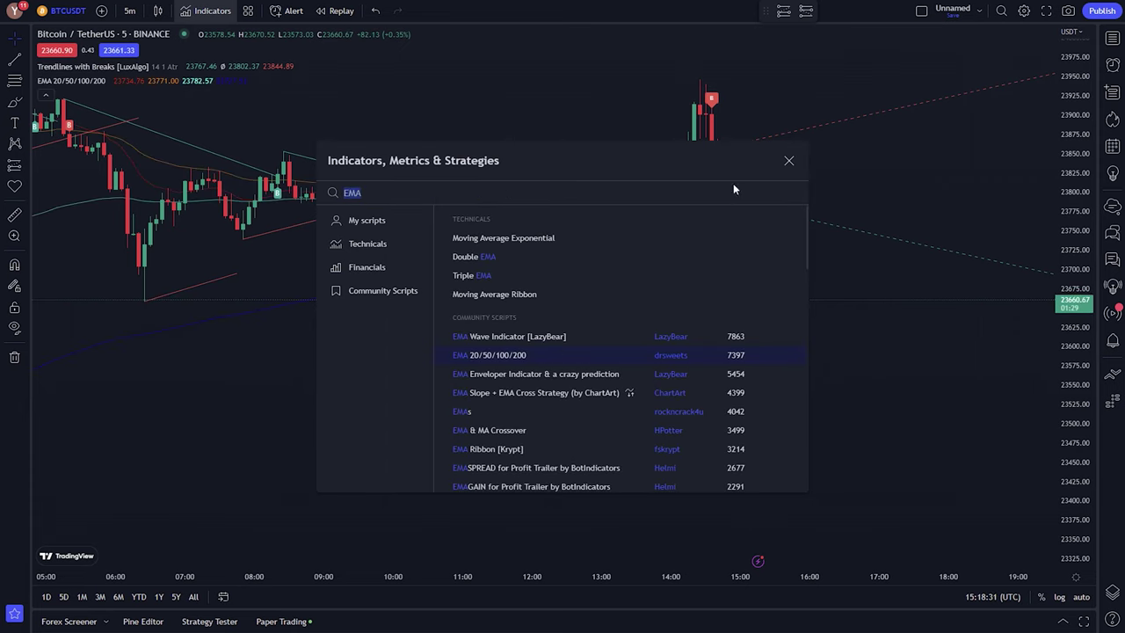
click(788, 160)
- Pan the chart briefly and bring up the Trendlines with Breaks settings dialog
drag(556, 323, 723, 404)
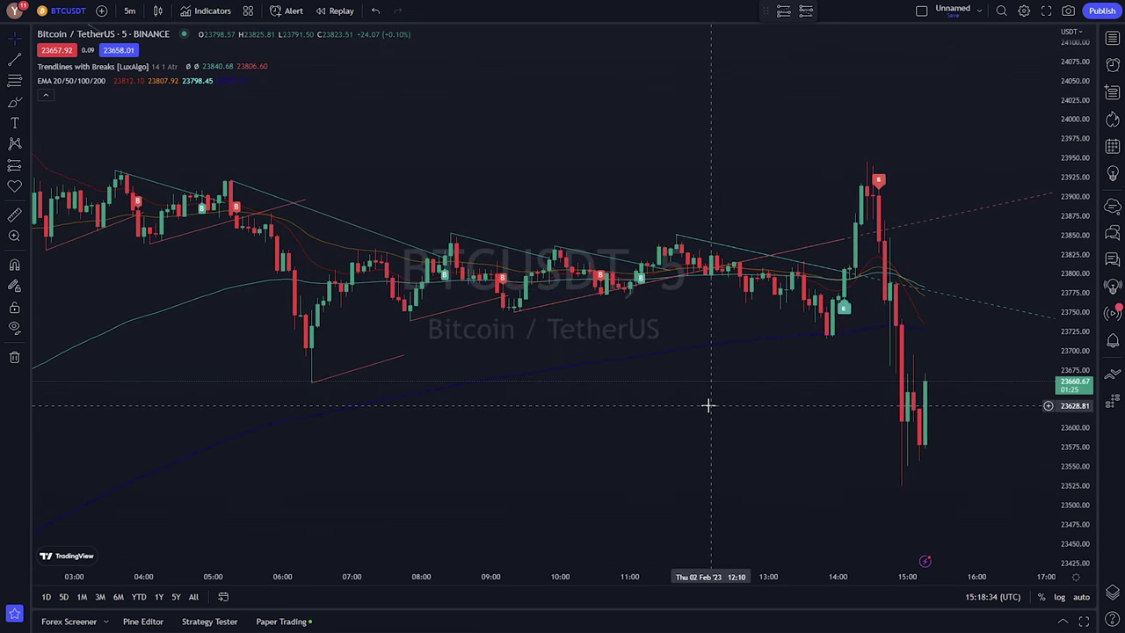
drag(703, 402, 543, 383)
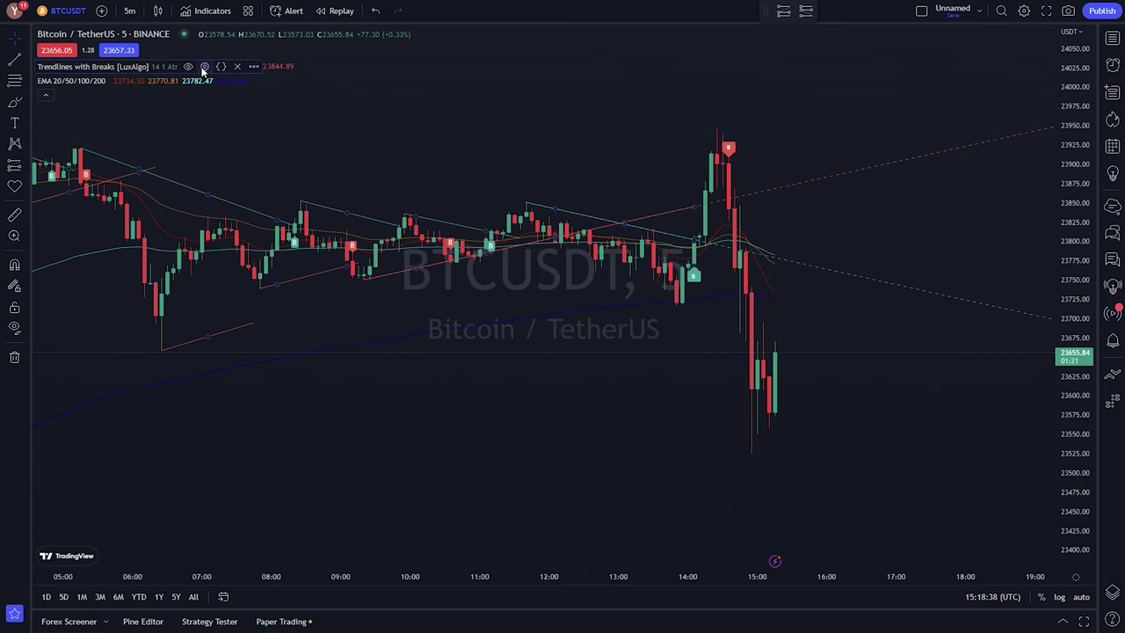
click(203, 67)
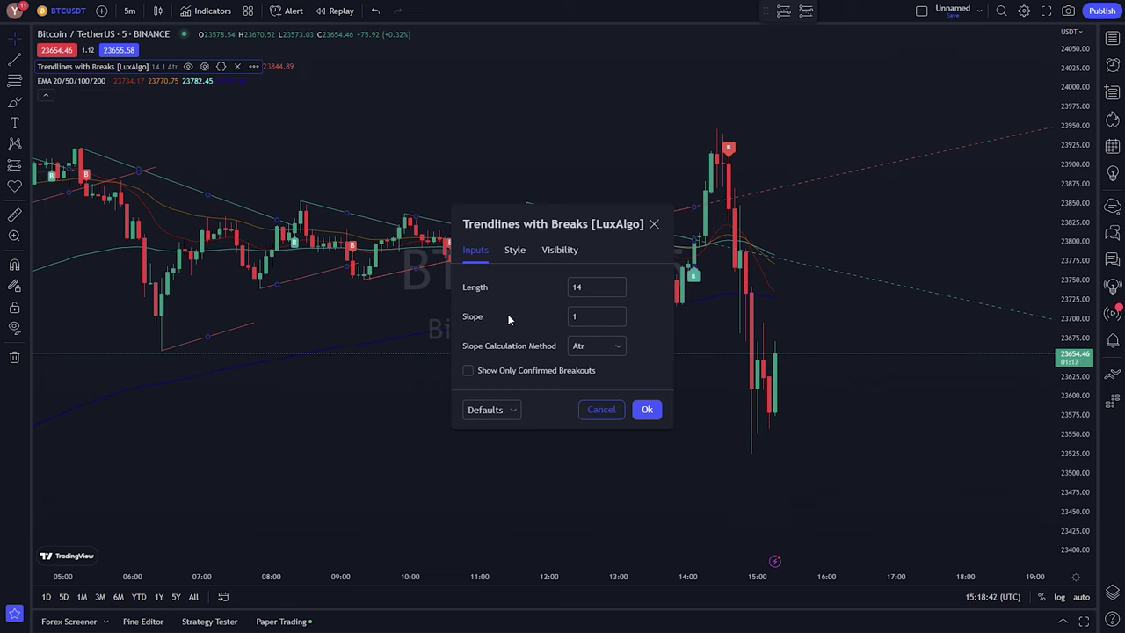
drag(535, 225, 528, 198)
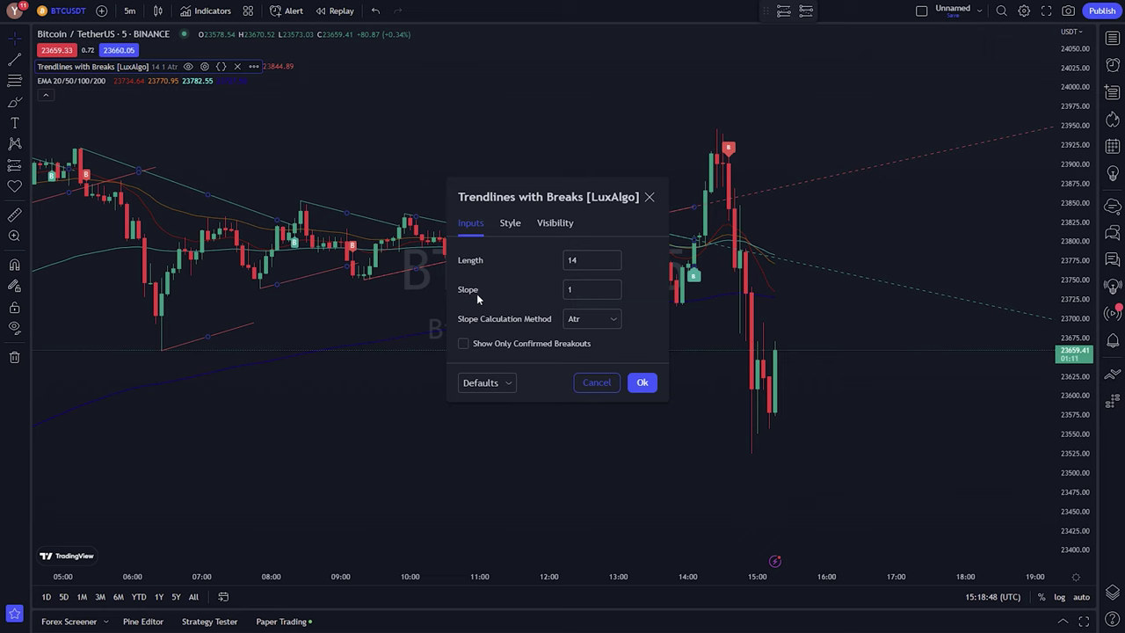
- Enter Length 24 and Slope 1.6, keep Atr, tick Show Only Confirmed Breakouts, and apply
click(587, 320)
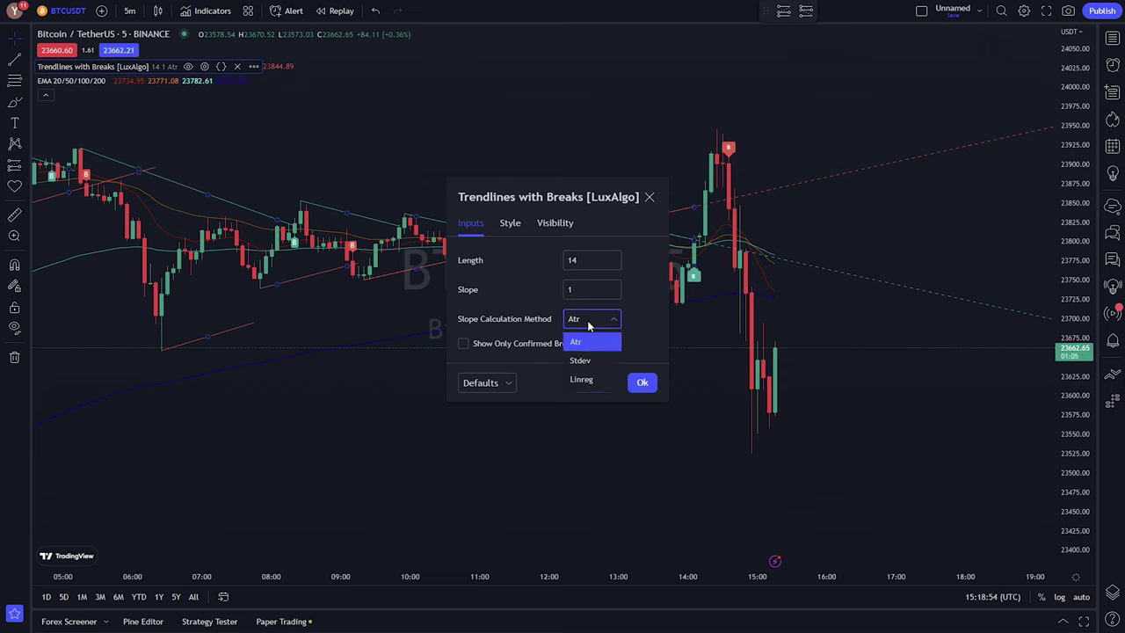
click(588, 321)
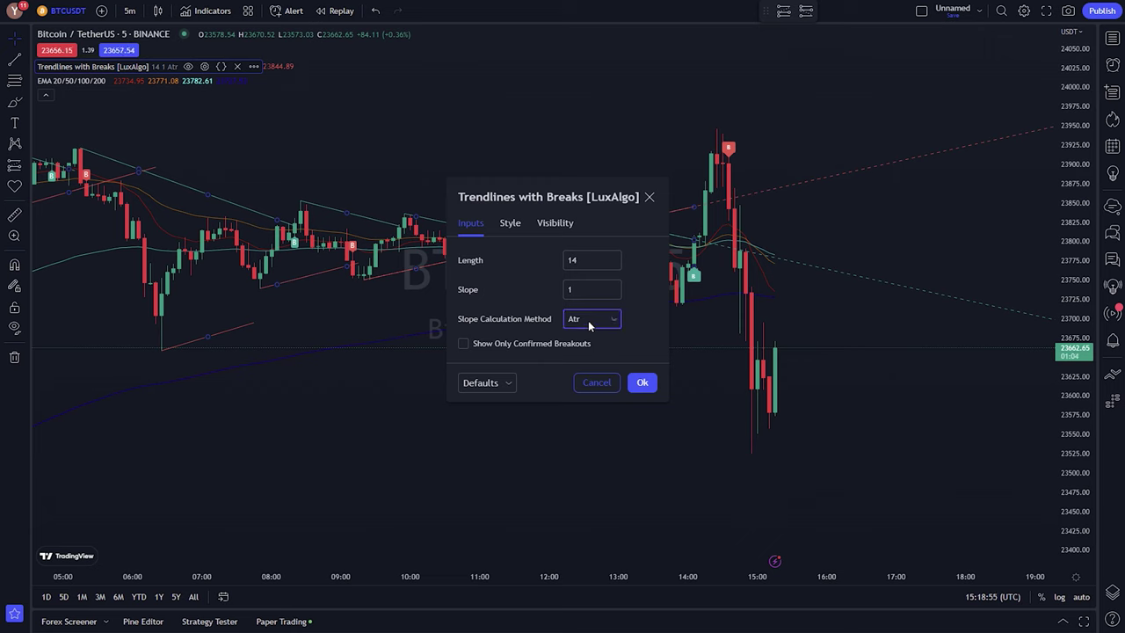
double_click(587, 261)
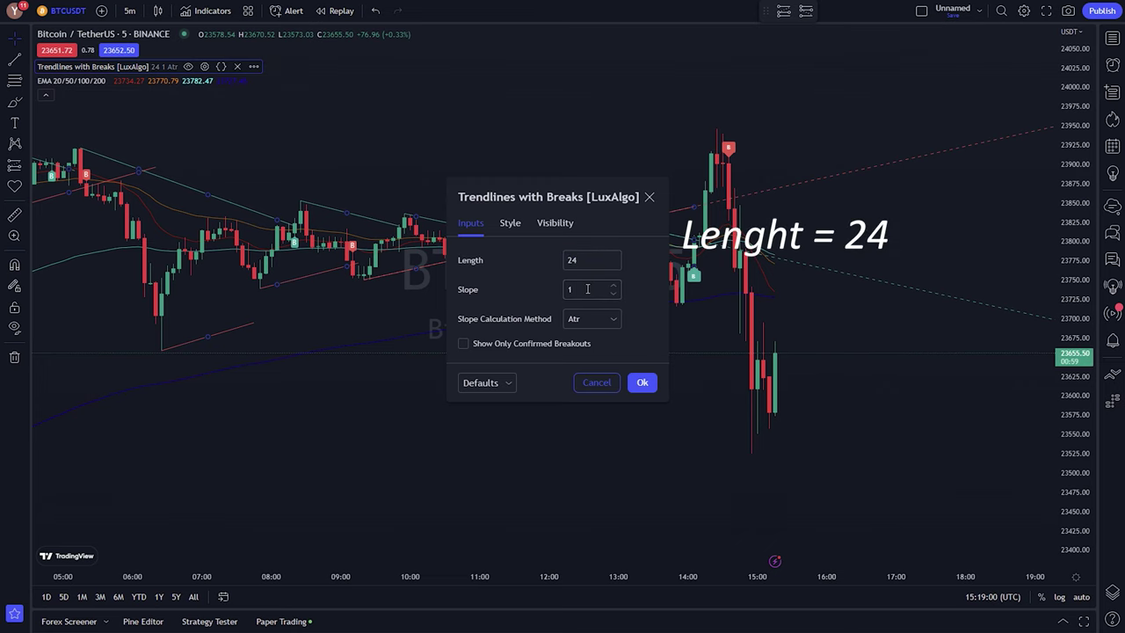
click(587, 289)
text(.6)
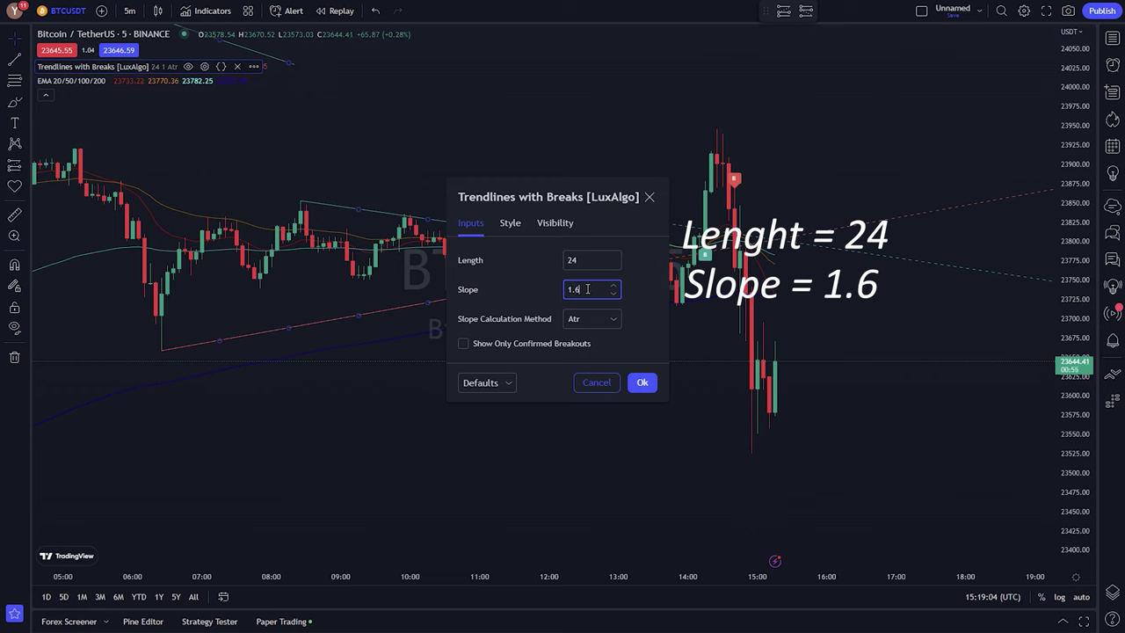
click(598, 322)
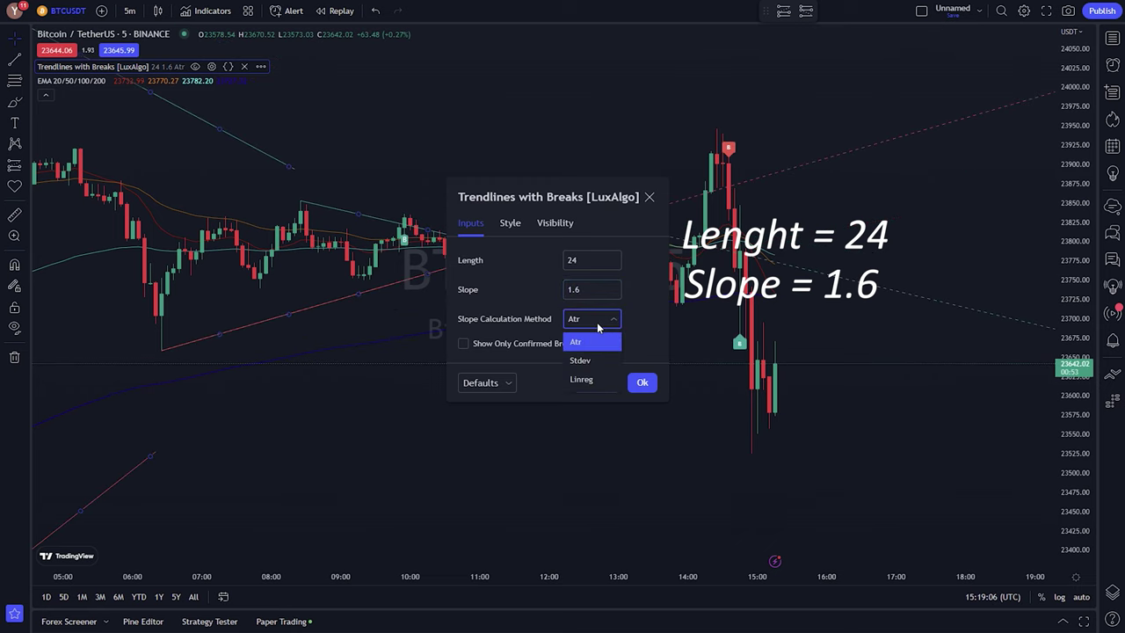
click(599, 325)
click(464, 345)
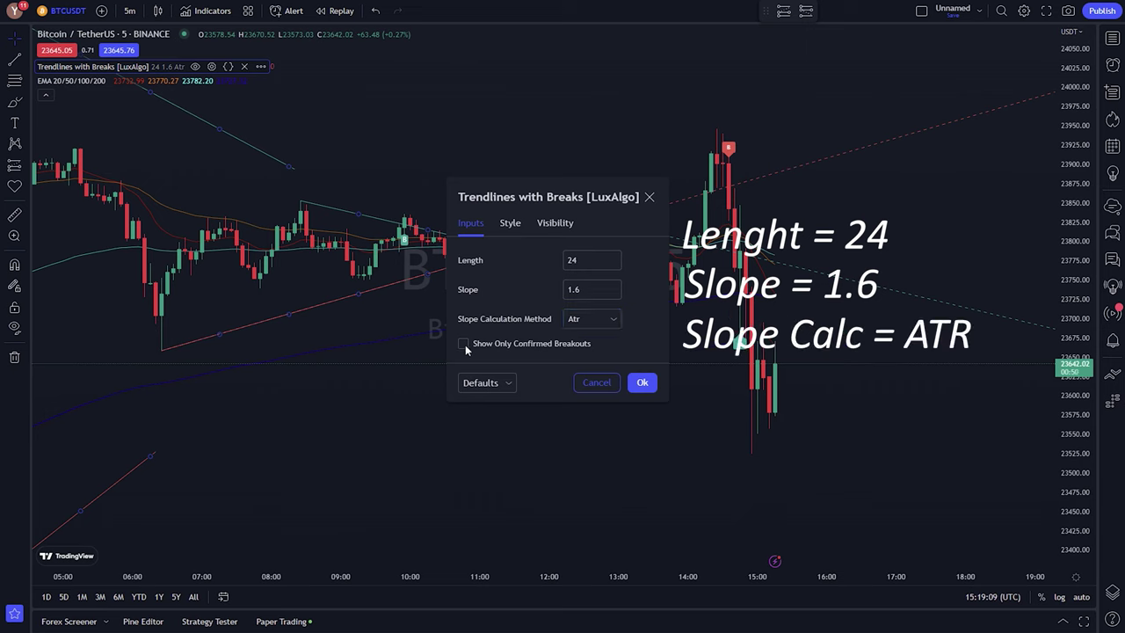
click(642, 383)
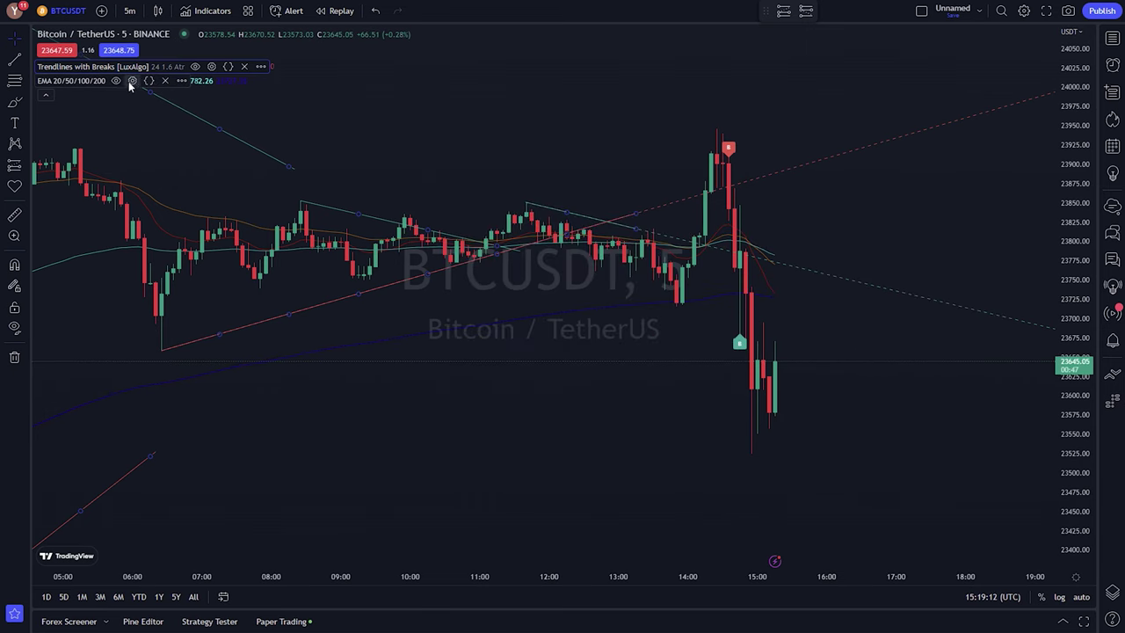
- Untick the EMA 20, 50 and 100 plots in the EMA style settings and apply
click(132, 80)
click(468, 234)
click(467, 264)
click(467, 293)
click(650, 463)
- Pan through the chart and switch it to the 2-hour interval
drag(637, 440, 492, 412)
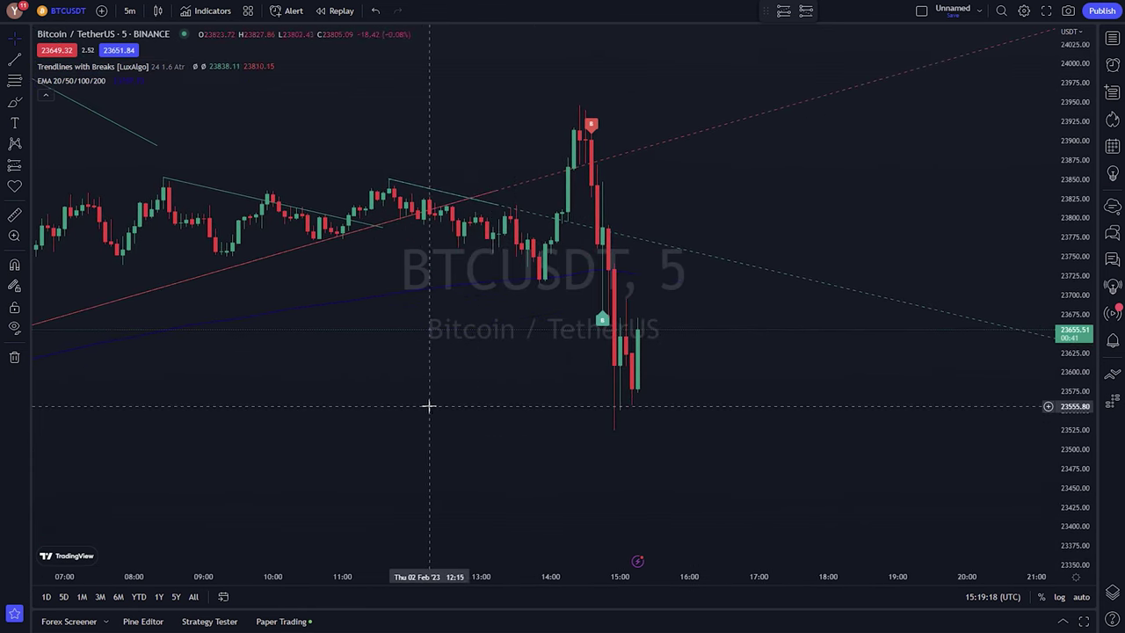
drag(421, 404, 602, 432)
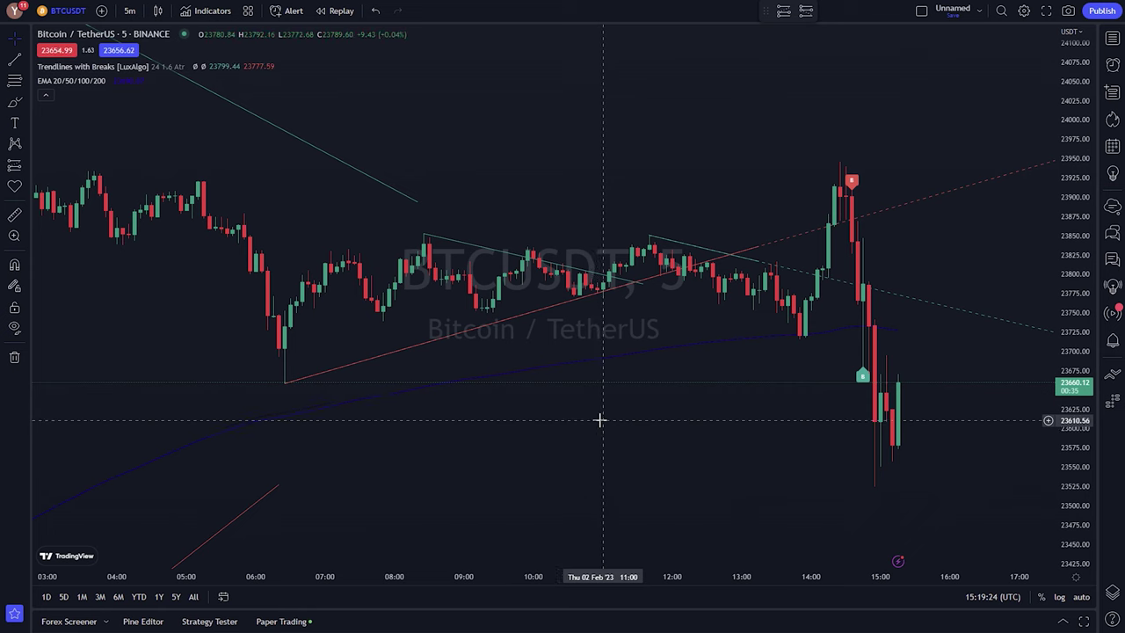
drag(609, 420, 467, 424)
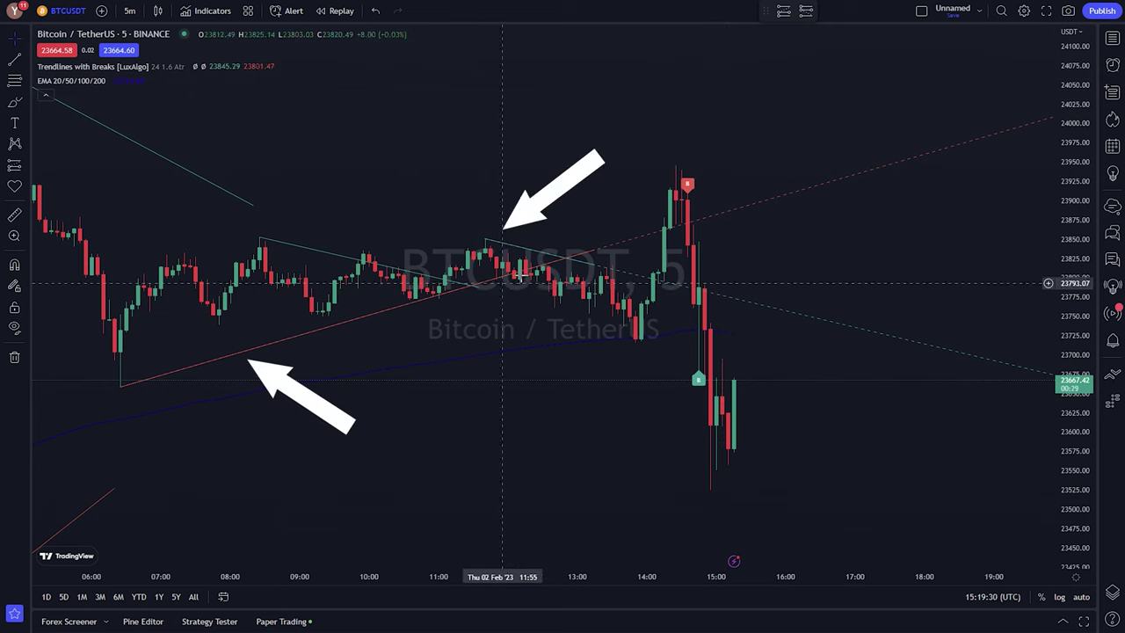
drag(845, 388, 715, 346)
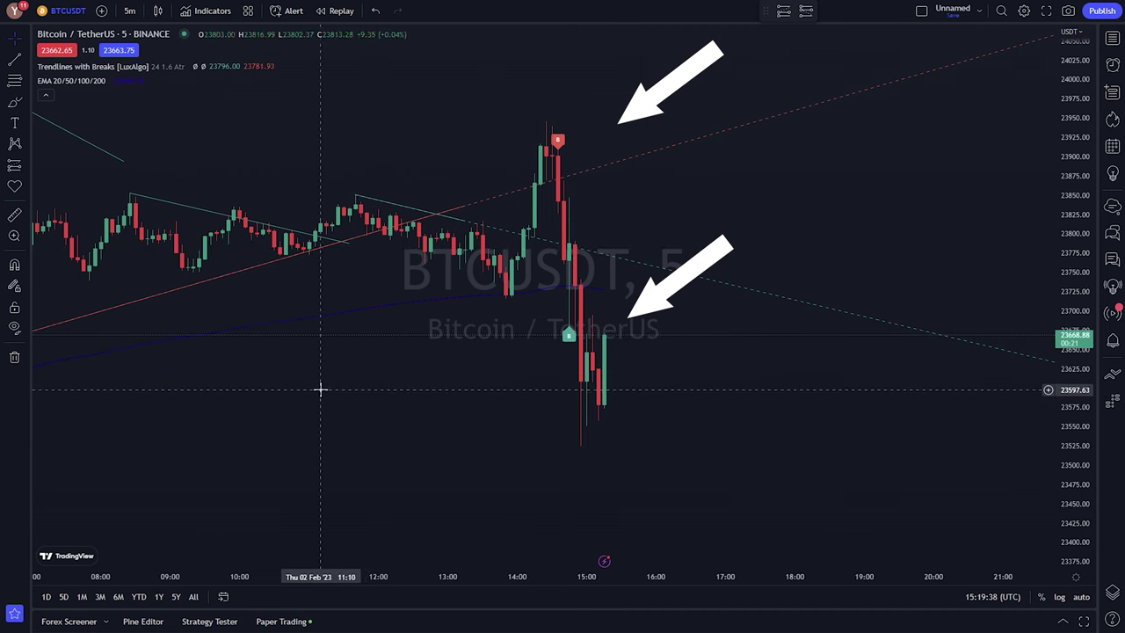
drag(322, 384, 361, 384)
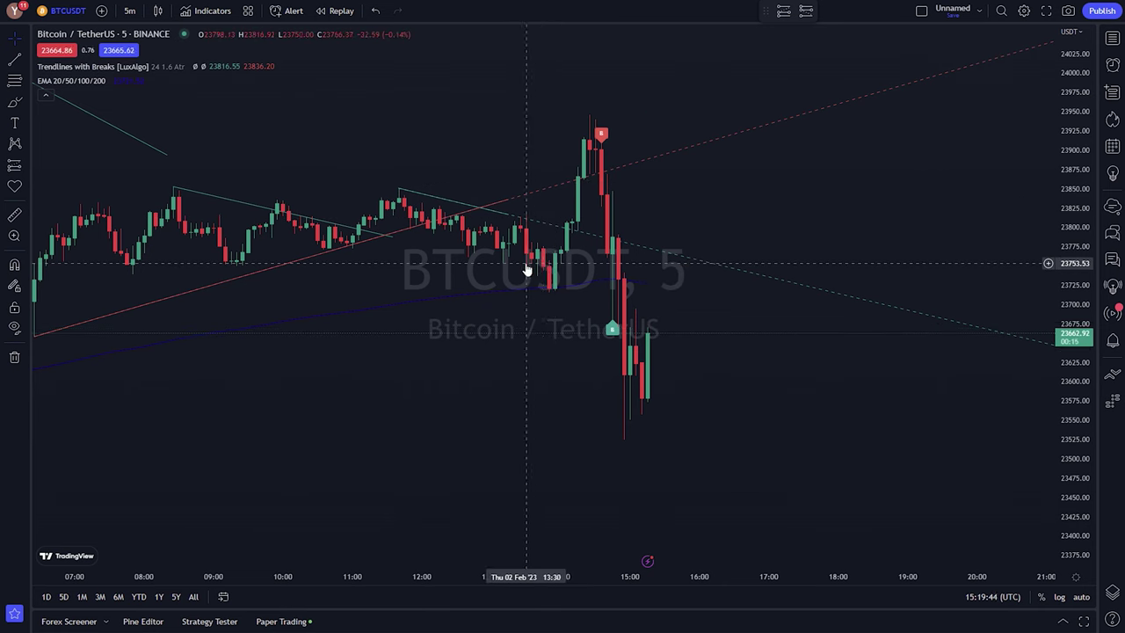
text(2h)
key(Return)
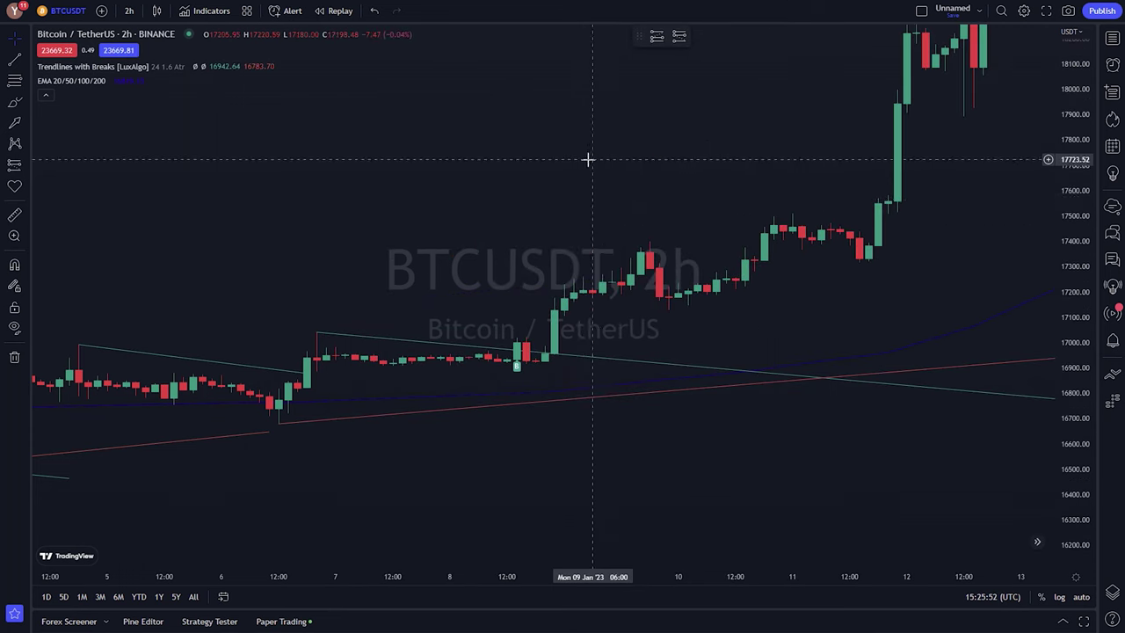
- Draw arrows at the breakout candle and the rise after it, then place a long position there
click(14, 122)
drag(450, 300, 508, 357)
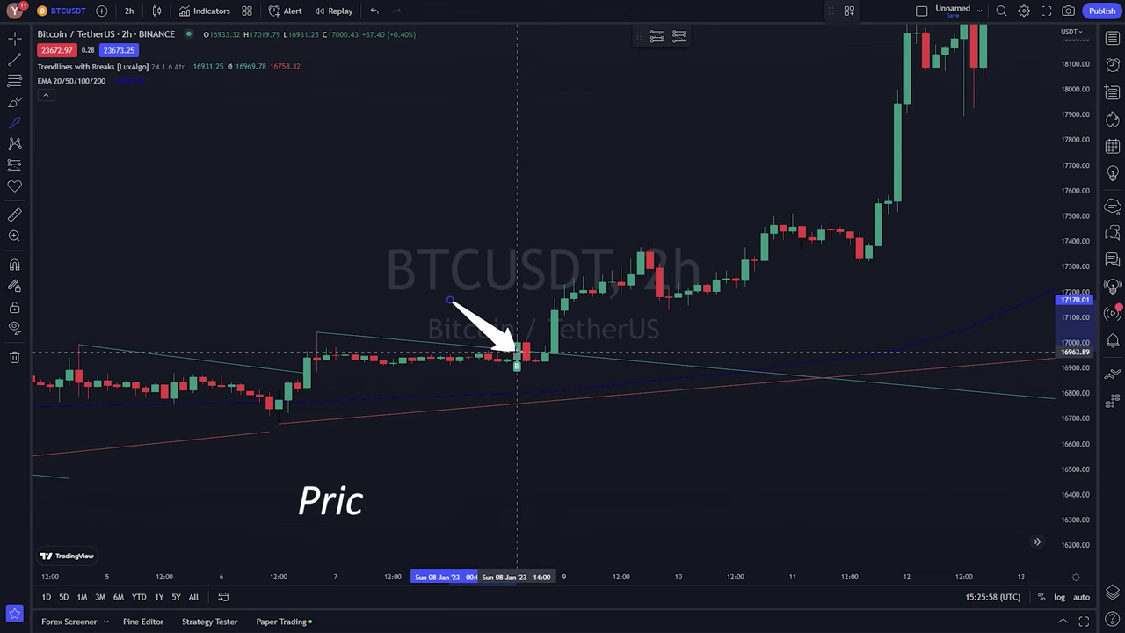
drag(659, 311, 550, 311)
click(14, 123)
mouse_move(428, 338)
mouse_down()
mouse_move(481, 316)
mouse_move(715, 107)
mouse_up()
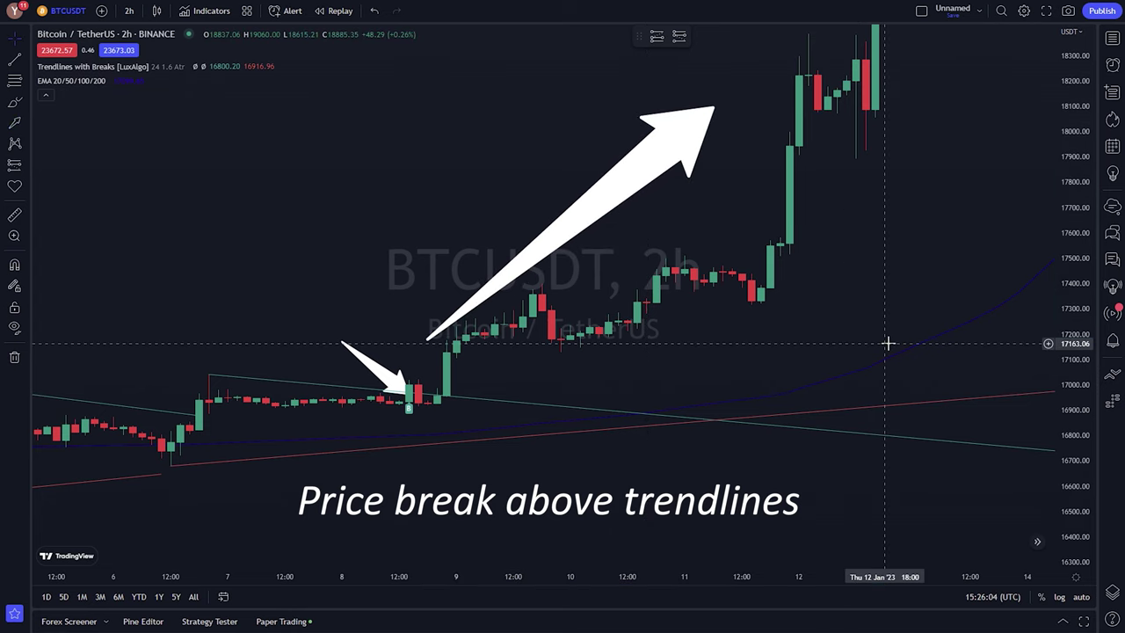
click(657, 36)
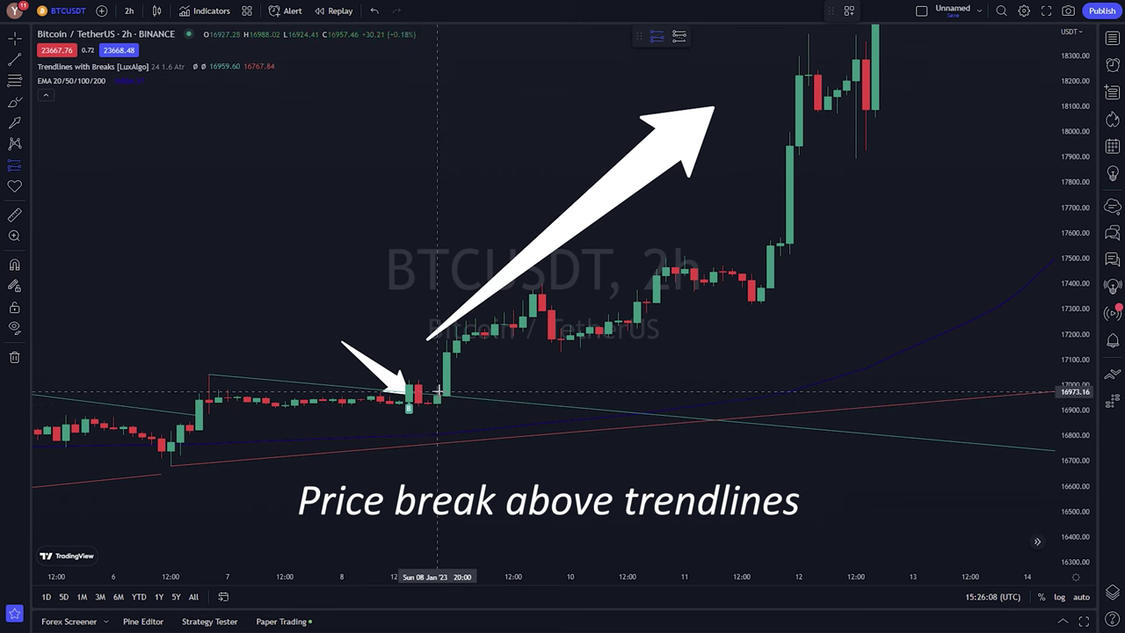
click(446, 356)
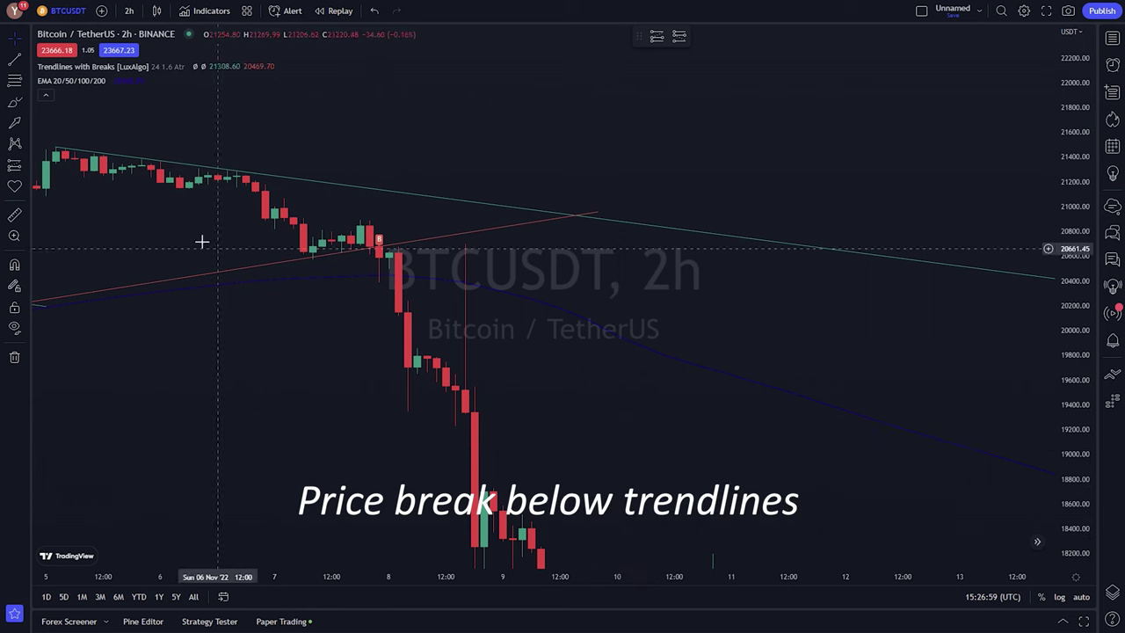
- Draw arrows marking the breakdown candle and the drop that followed
click(15, 123)
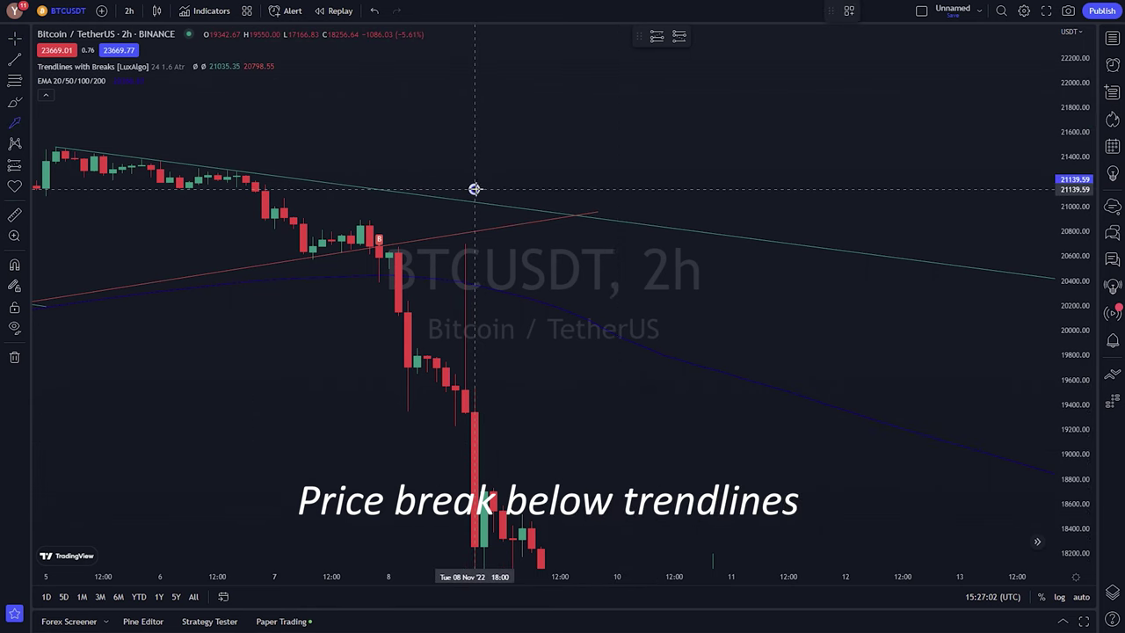
drag(474, 188, 397, 247)
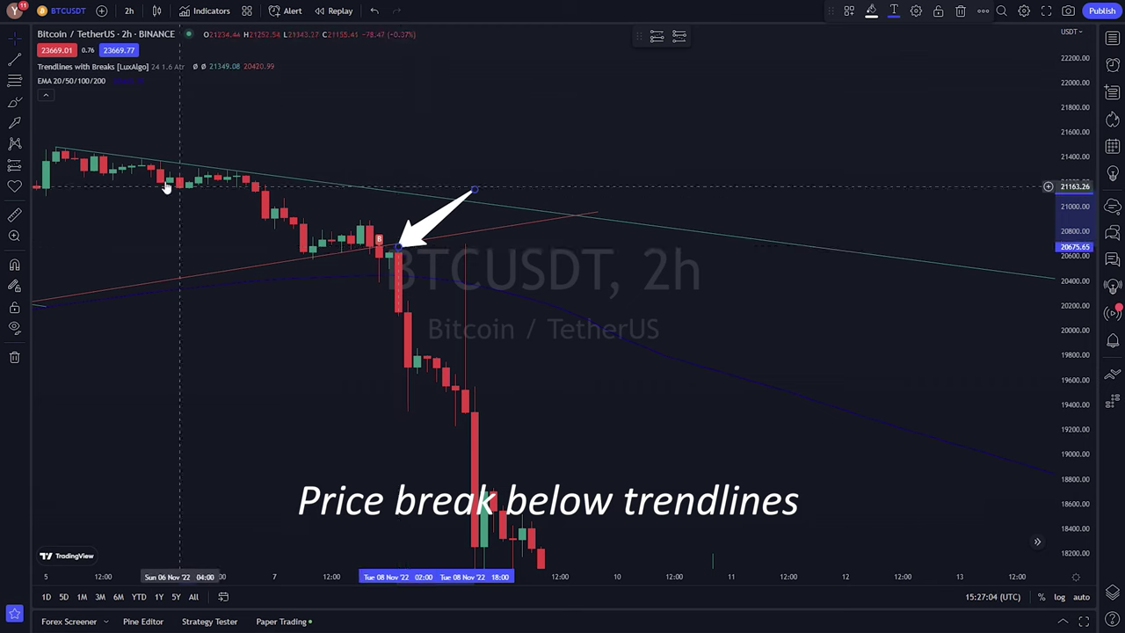
drag(351, 293, 560, 506)
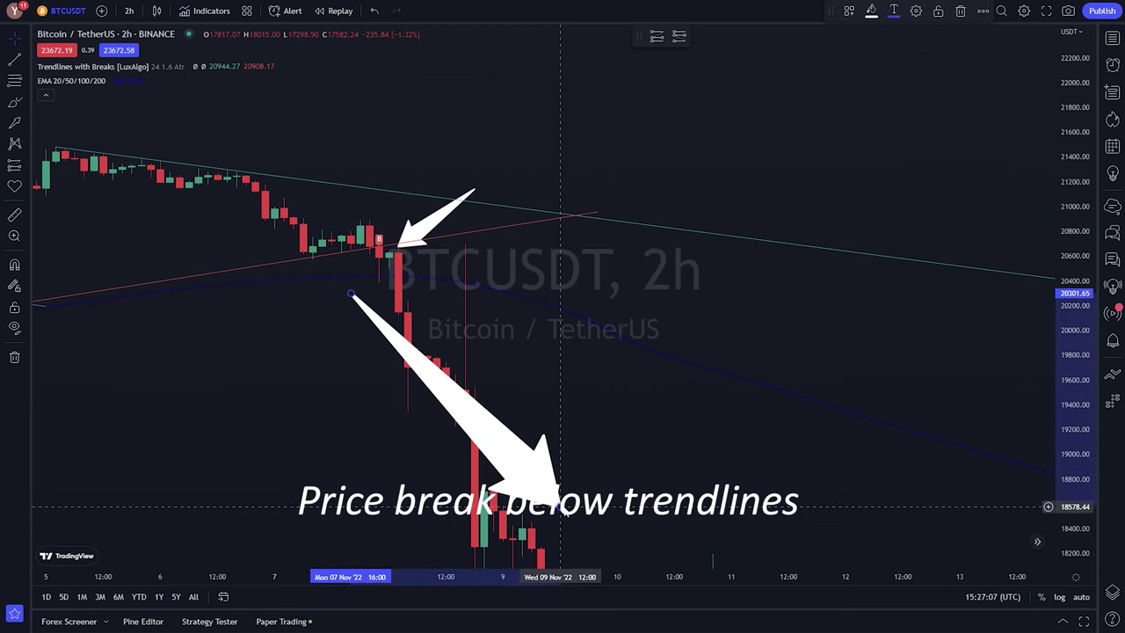
- Place a short position at the trendline break, target stretched to the lows at 9.56%, widened right
click(679, 36)
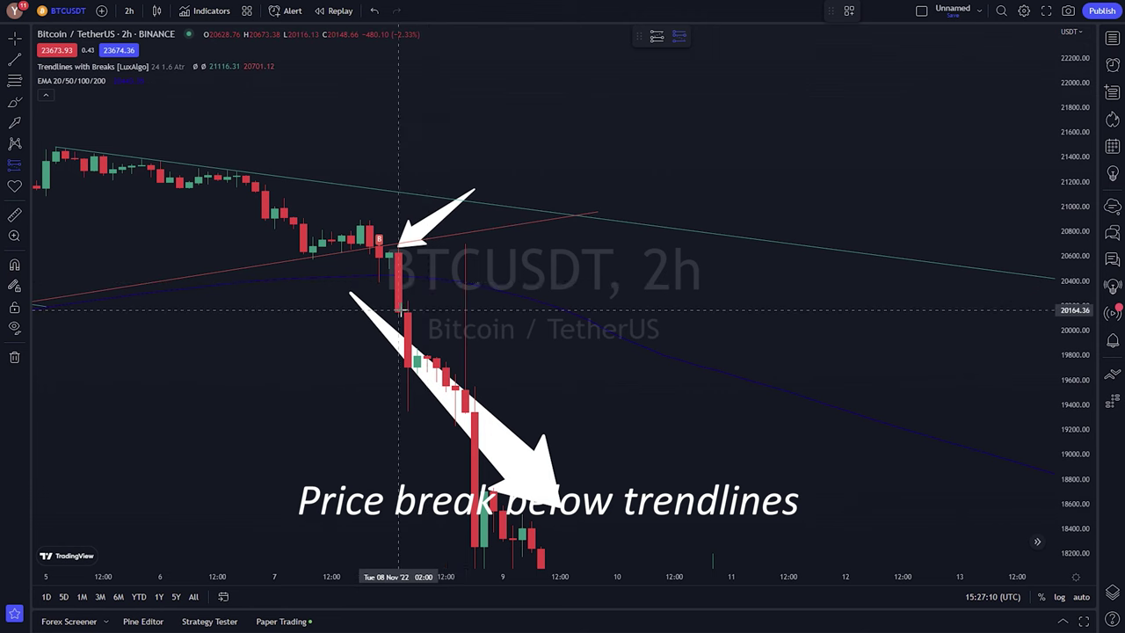
click(398, 309)
drag(399, 452, 398, 549)
drag(550, 310, 779, 324)
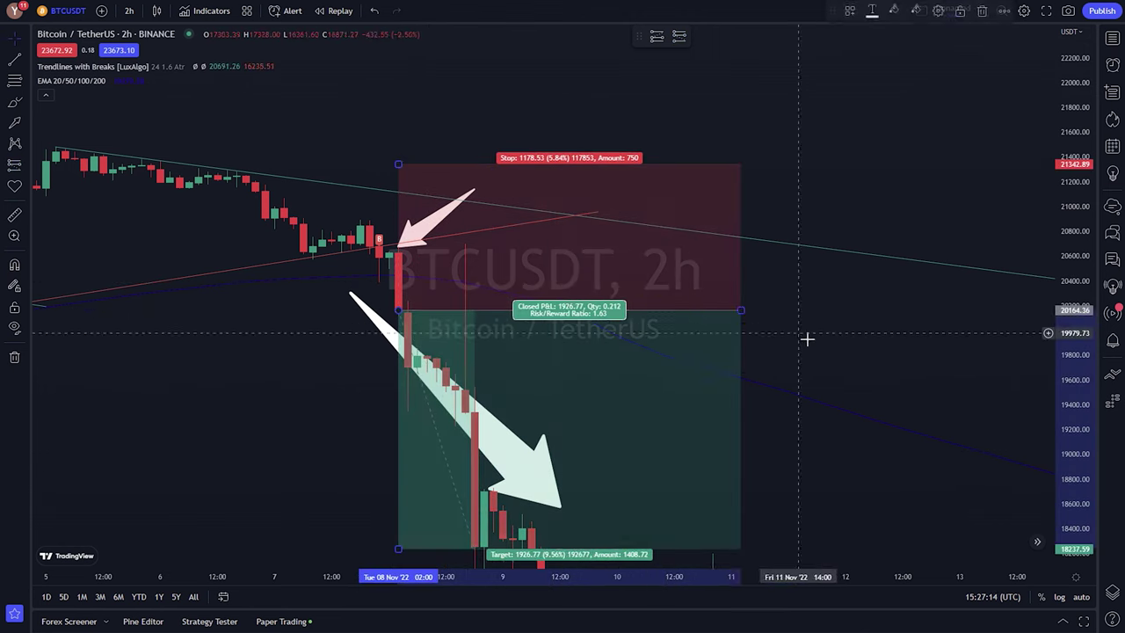
drag(871, 371, 840, 246)
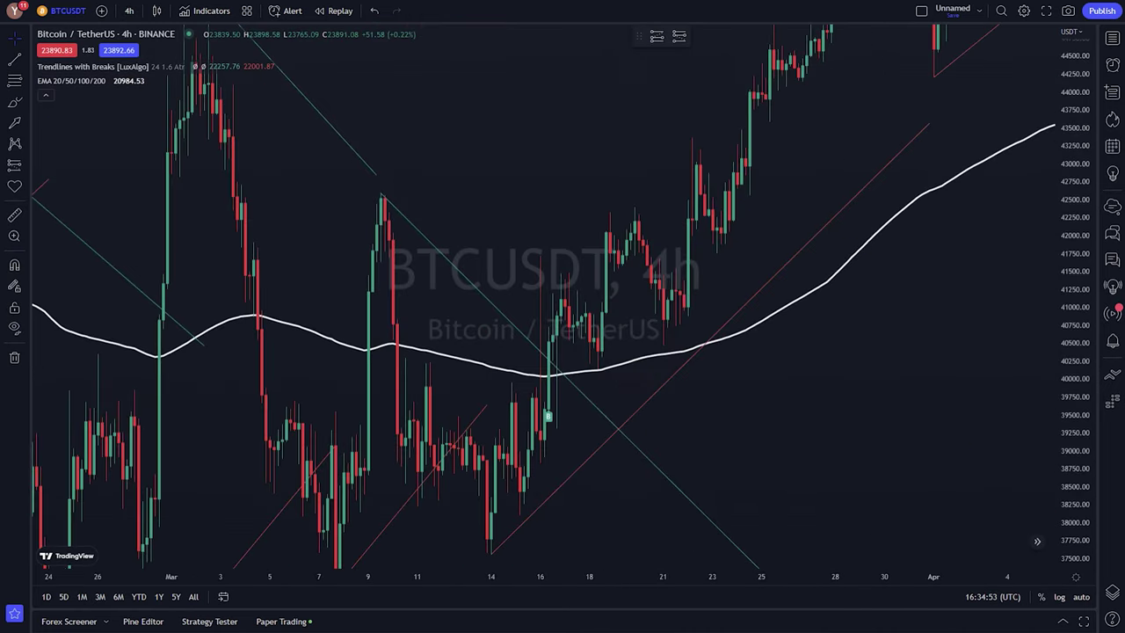
- Draw arrows at the EMA 200, the buy signal, and onto the breakout candle
drag(640, 305, 616, 283)
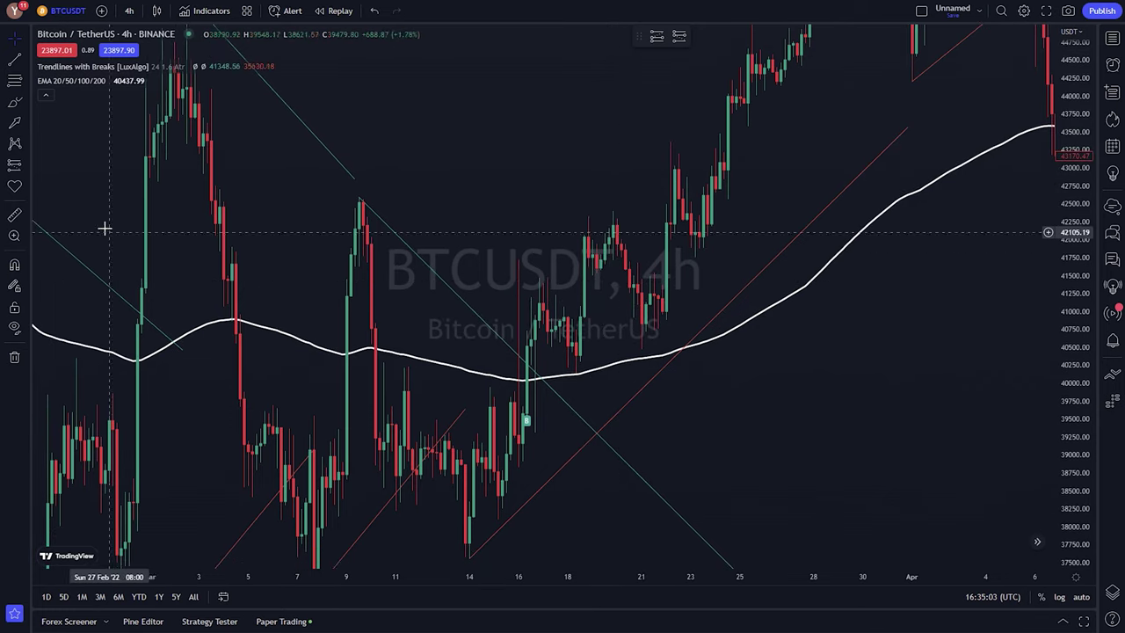
click(14, 122)
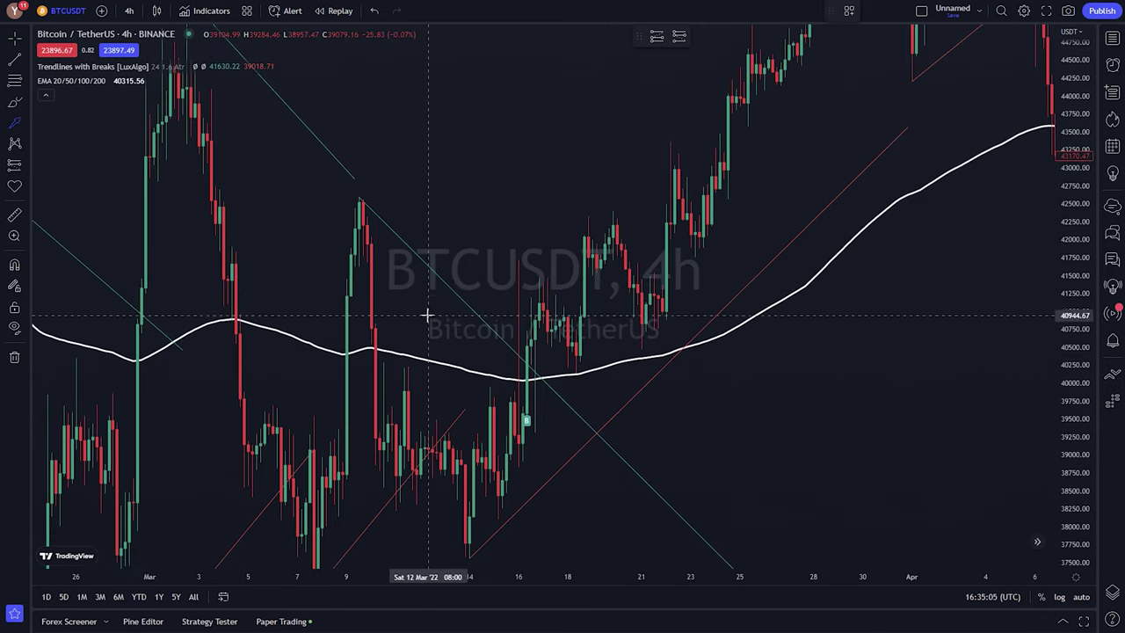
drag(429, 307, 465, 362)
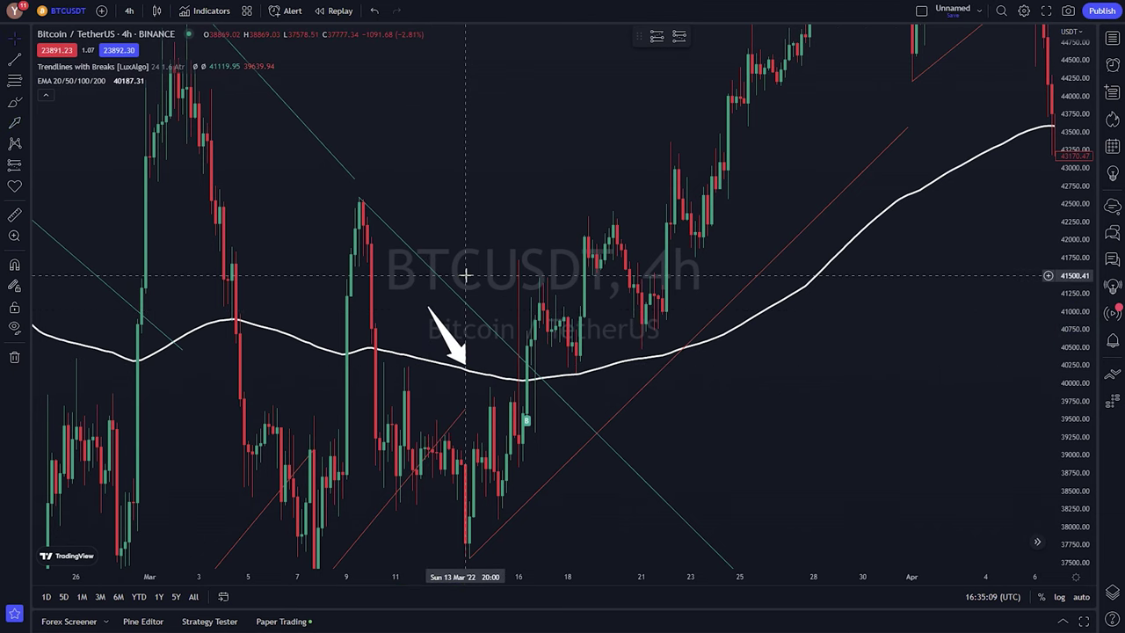
click(14, 122)
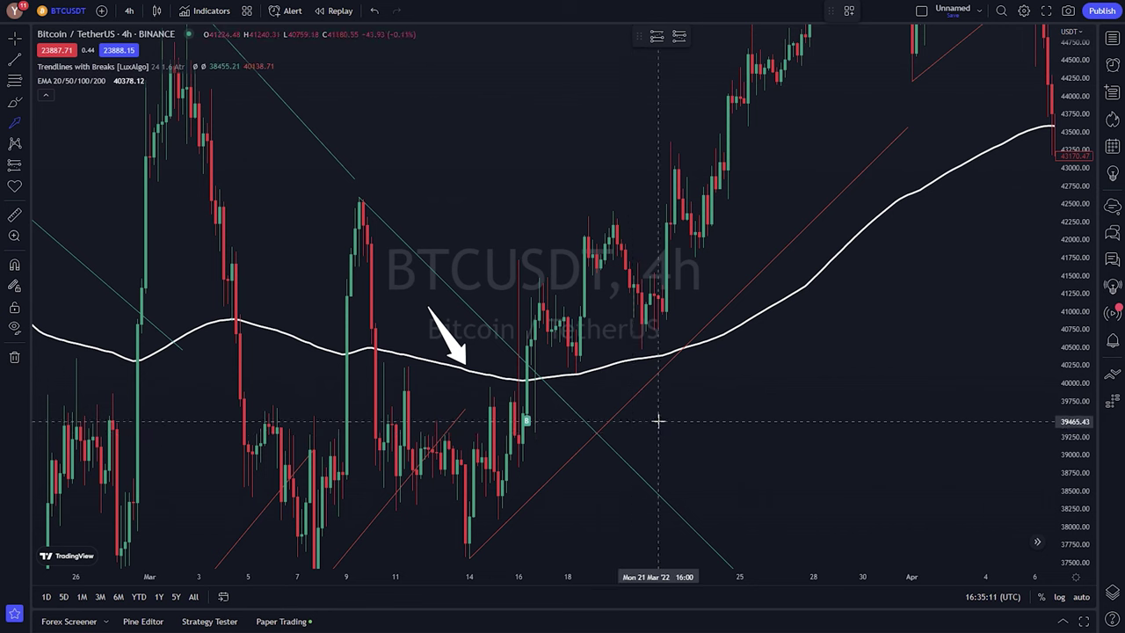
drag(660, 415, 551, 416)
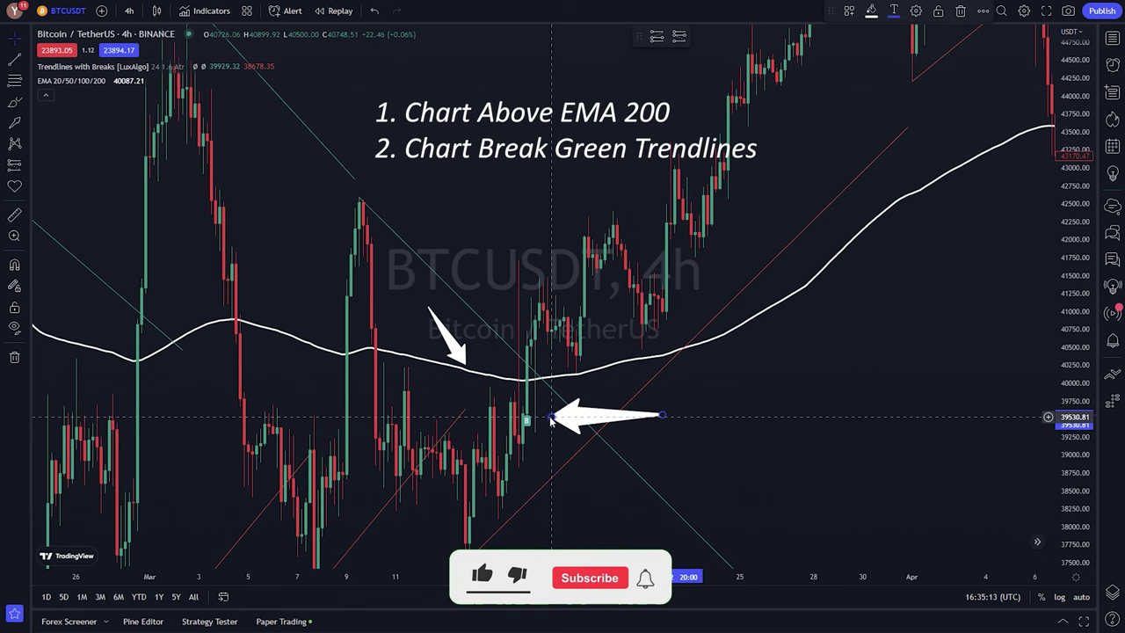
click(223, 188)
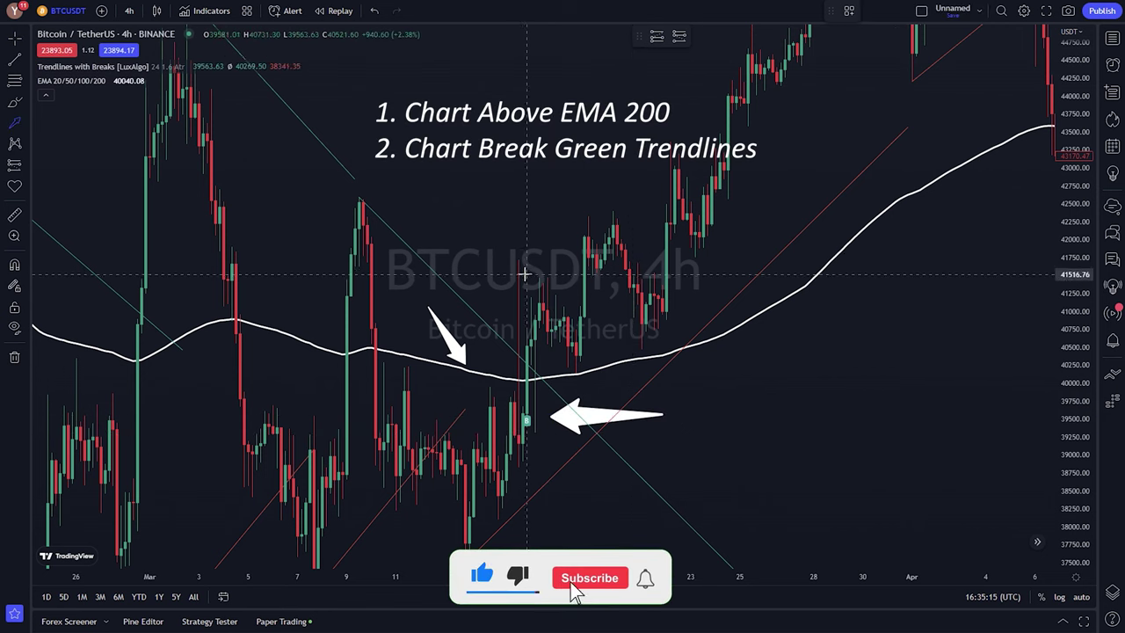
drag(523, 264, 523, 337)
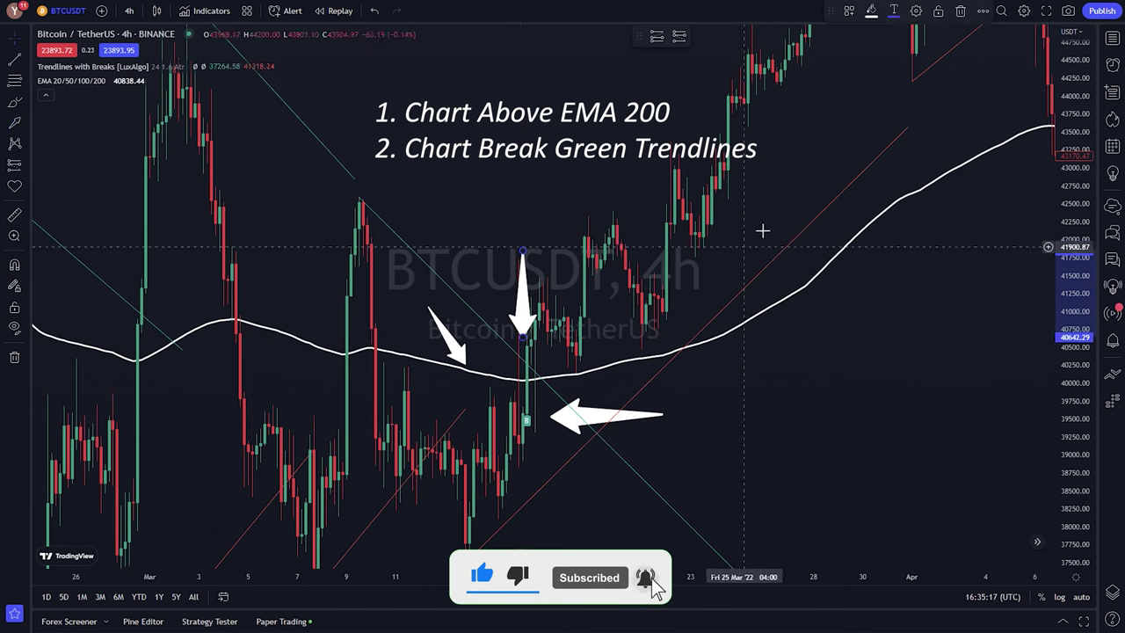
- Place a long position at the breakout candle, widen it right and raise its profit target
click(655, 38)
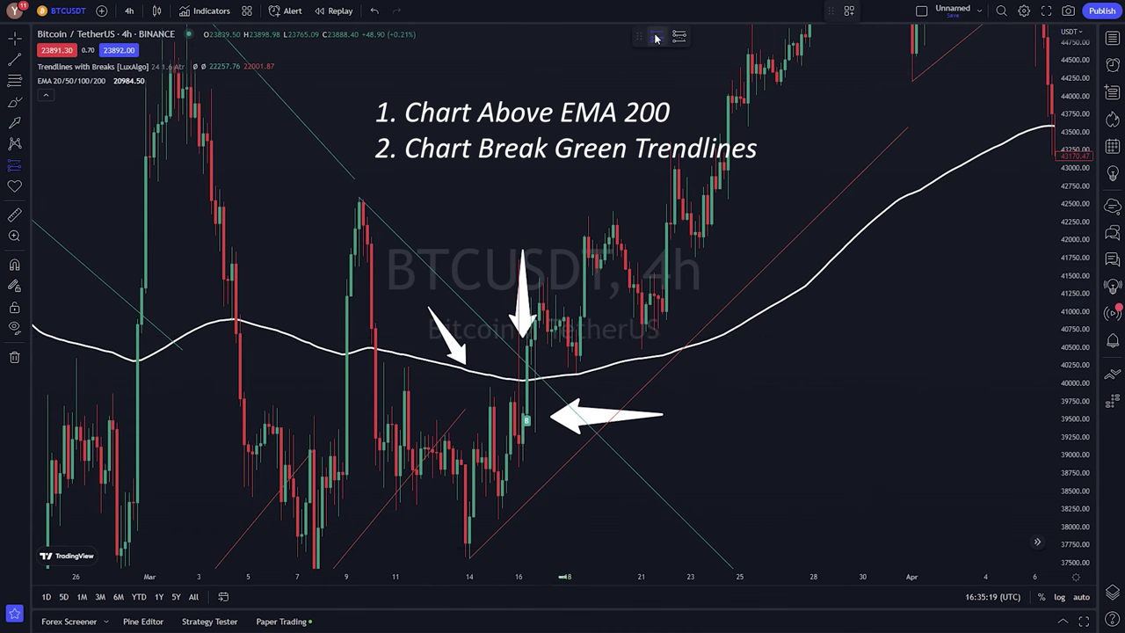
click(530, 345)
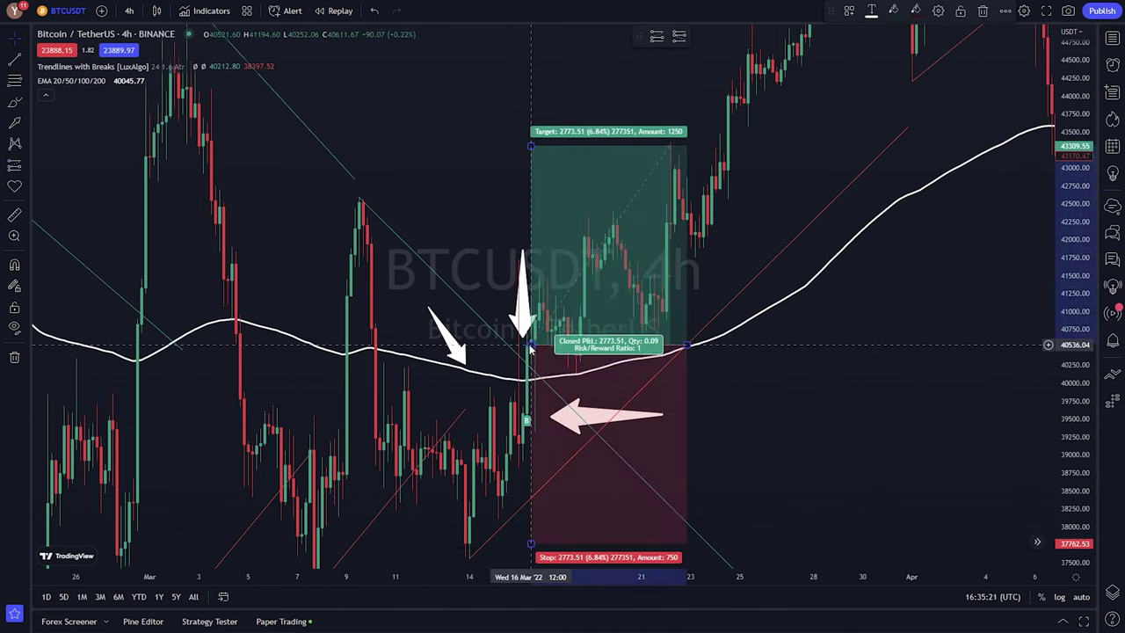
drag(690, 345, 842, 345)
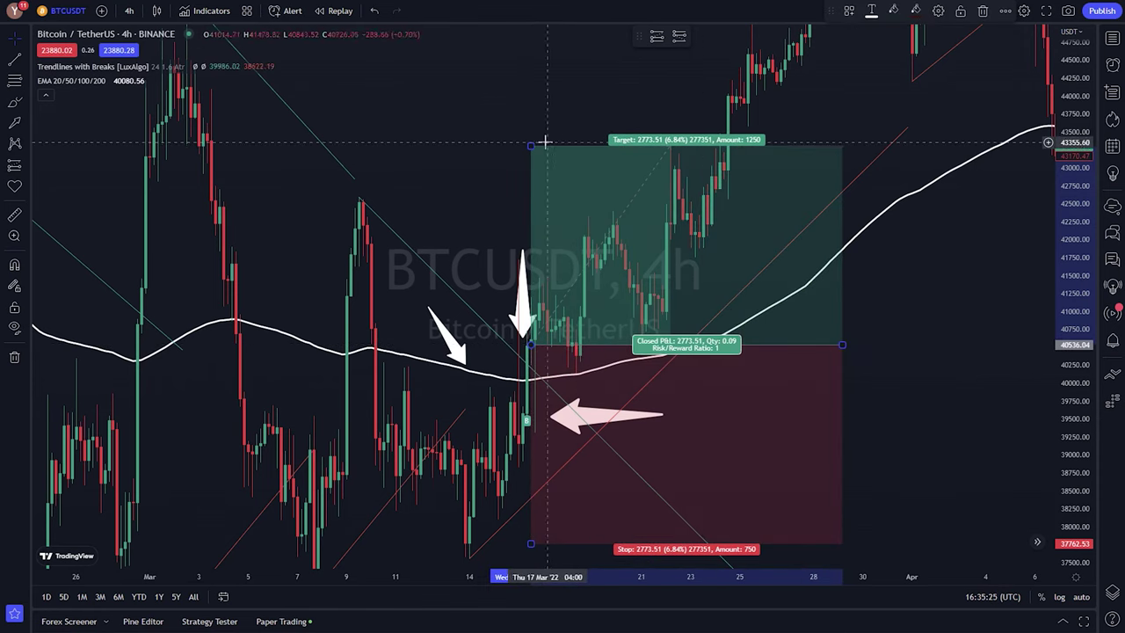
drag(530, 146, 532, 50)
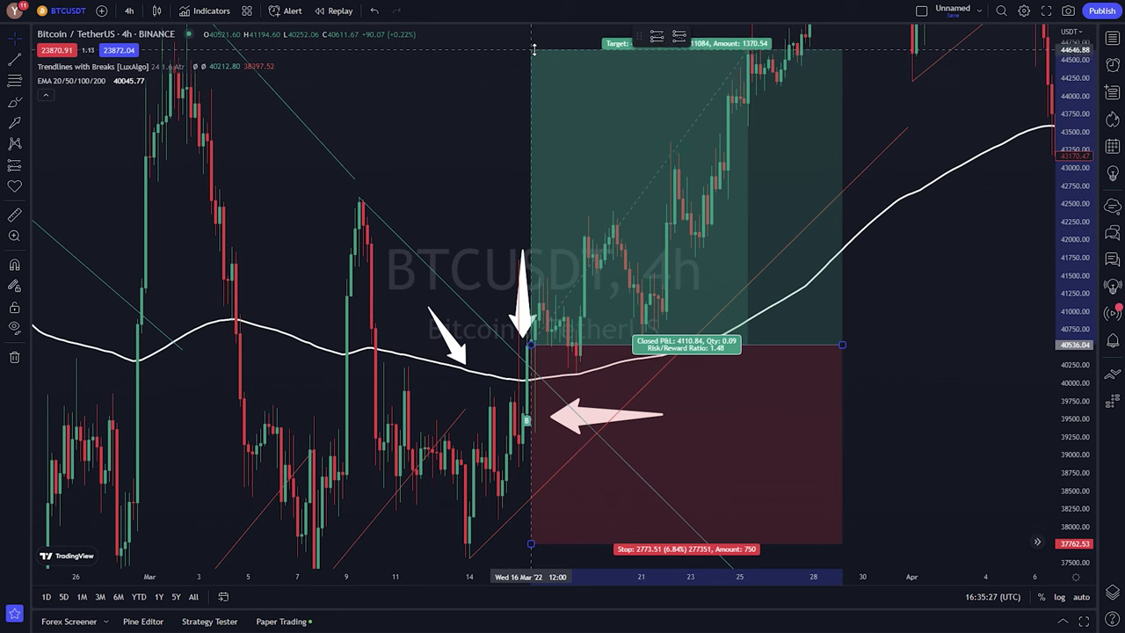
click(958, 351)
drag(957, 352, 891, 364)
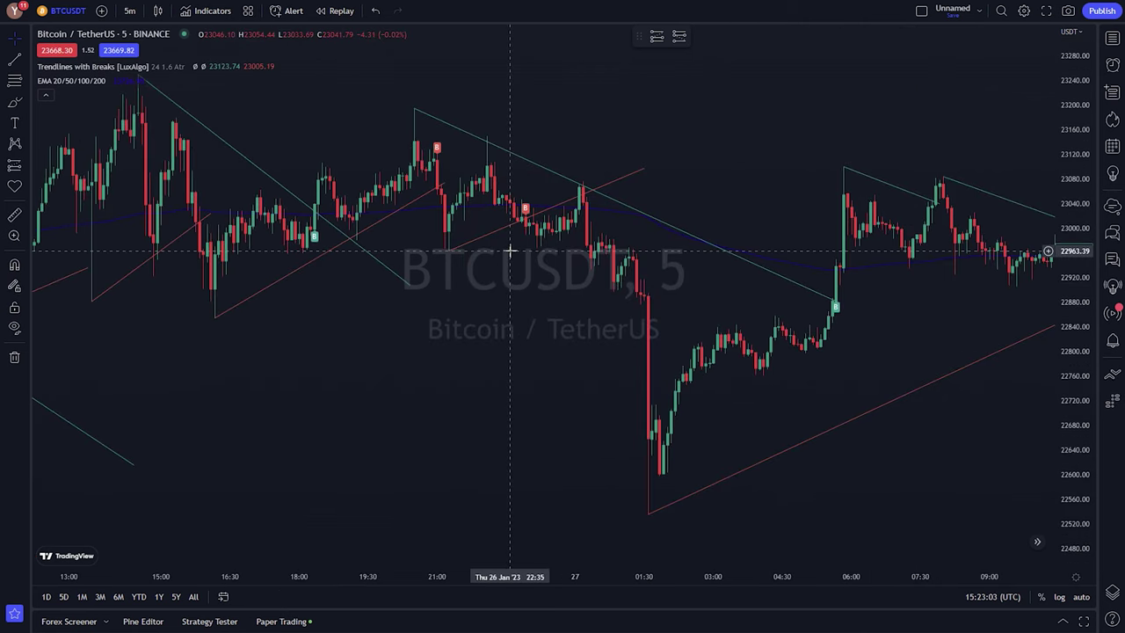
- Brush a circle around the red sell marker, then add a short position targeting the lows
click(14, 102)
drag(526, 203, 529, 204)
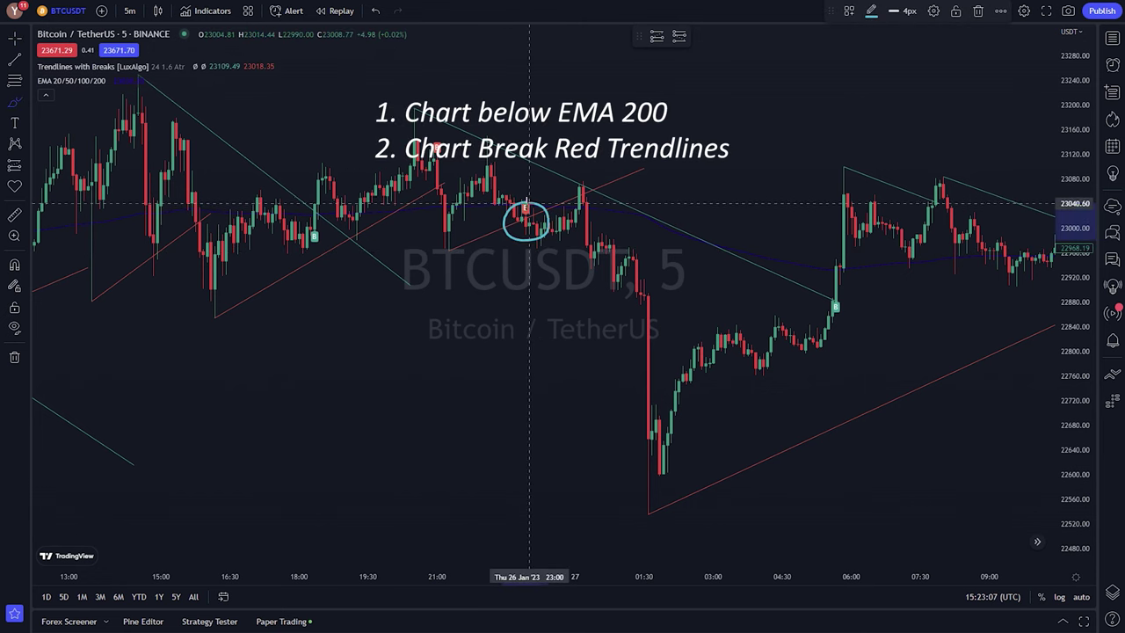
click(678, 35)
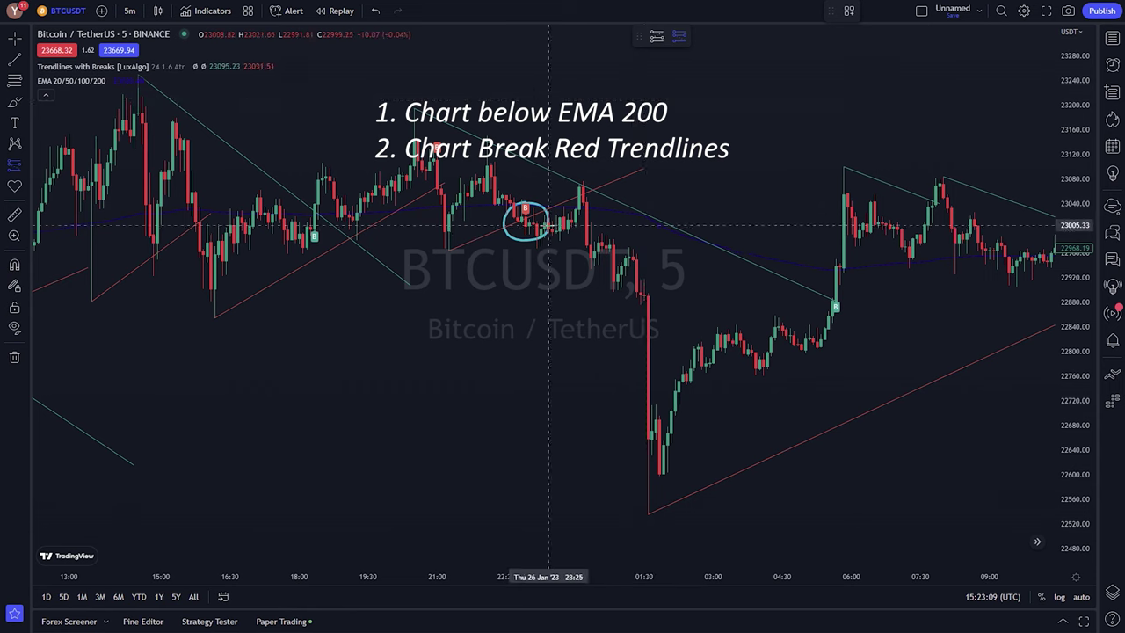
drag(527, 224, 528, 447)
drag(529, 136, 529, 151)
drag(682, 223, 650, 223)
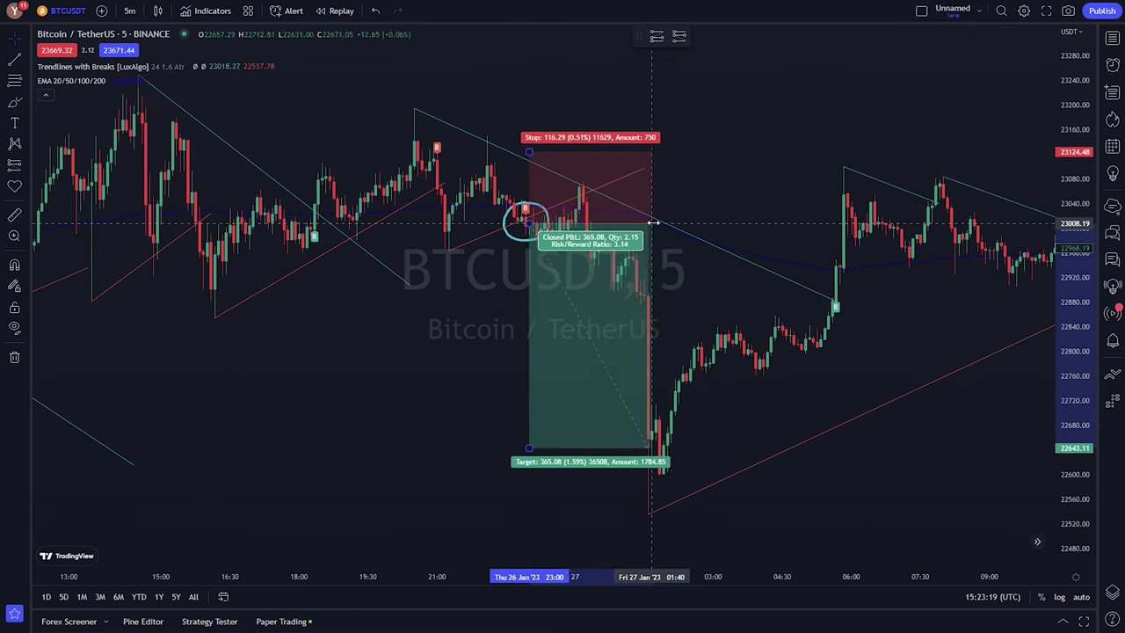
click(974, 444)
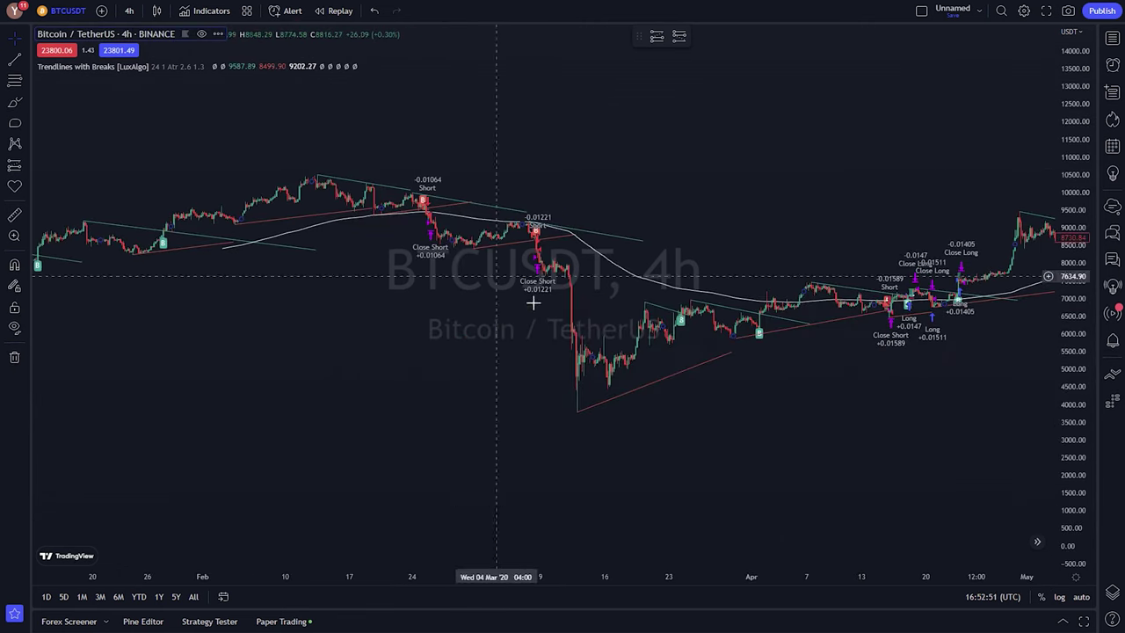
- Drag the 4h chart back into earlier history to reveal past strategy trades
drag(895, 457, 535, 460)
drag(823, 382, 582, 407)
drag(922, 391, 544, 404)
drag(935, 379, 477, 381)
drag(1011, 339, 570, 422)
- Pan forward through the 2022 trades, including the April 2022 shorts, toward recent bars
drag(801, 369, 635, 387)
drag(792, 253, 617, 434)
drag(837, 228, 700, 377)
drag(811, 258, 750, 374)
drag(878, 351, 729, 386)
drag(866, 304, 650, 387)
drag(817, 578, 533, 301)
drag(876, 338, 588, 166)
drag(891, 226, 544, 156)
drag(825, 149, 402, 173)
drag(851, 175, 822, 203)
drag(1027, 246, 246, 263)
drag(774, 132, 685, 132)
drag(1028, 198, 648, 313)
drag(870, 307, 372, 251)
drag(878, 263, 409, 146)
drag(967, 176, 451, 176)
drag(992, 151, 473, 128)
drag(905, 123, 660, 150)
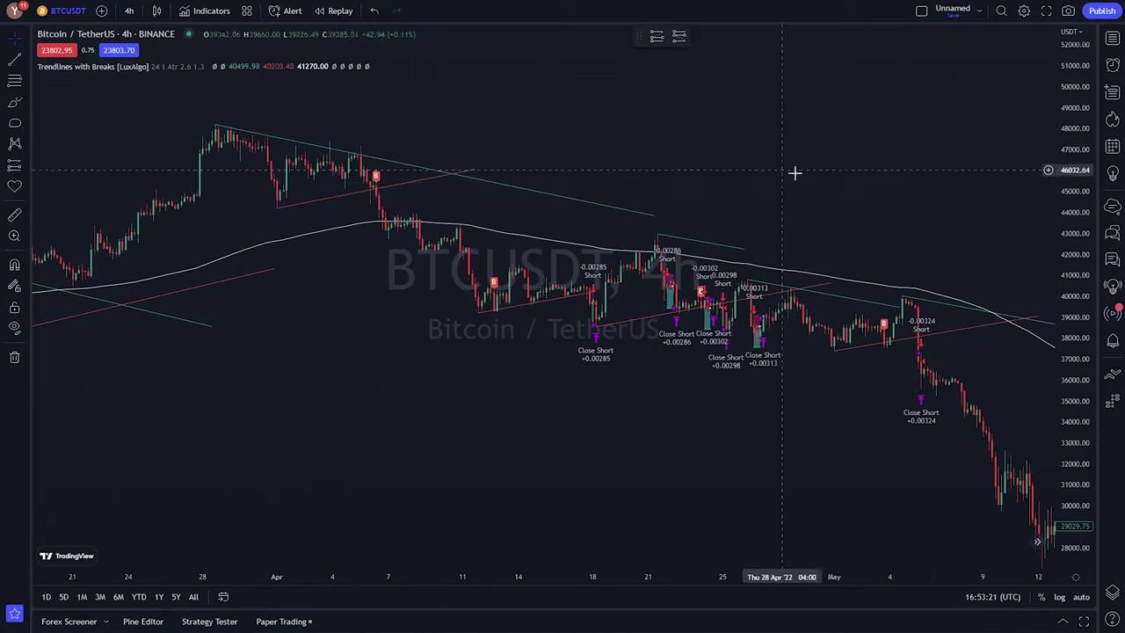
drag(878, 141, 553, 96)
drag(966, 193, 771, 192)
drag(1028, 176, 773, 171)
drag(873, 168, 497, 158)
drag(905, 193, 832, 194)
drag(966, 175, 801, 150)
drag(1010, 176, 610, 118)
drag(879, 176, 509, 175)
drag(841, 166, 577, 175)
drag(831, 196, 615, 189)
drag(711, 190, 519, 184)
drag(866, 193, 504, 179)
drag(615, 179, 484, 179)
drag(888, 180, 364, 194)
drag(761, 189, 497, 193)
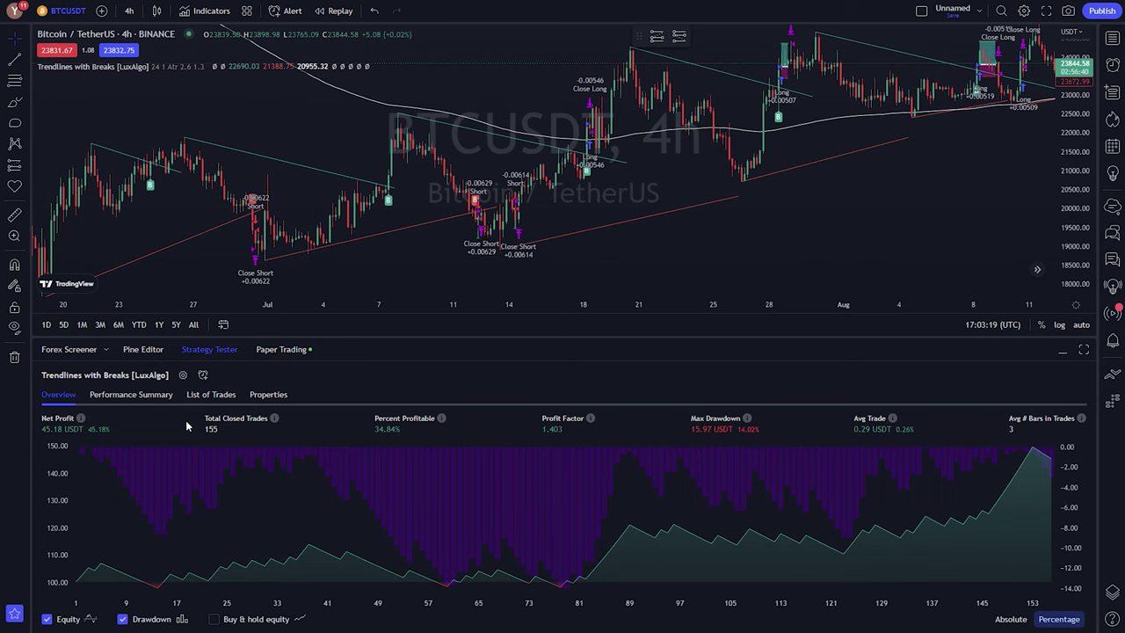
- Scroll through the Performance Summary table, then collapse the Strategy Tester panel
click(151, 395)
scroll(311, 492, down, 5)
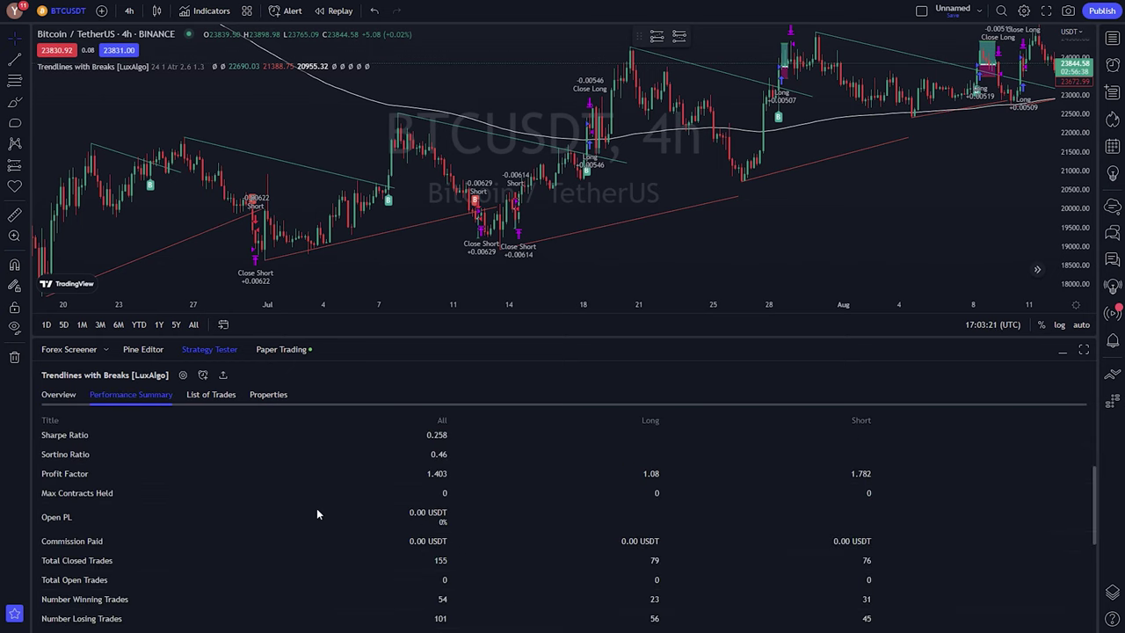
scroll(318, 514, down, 3)
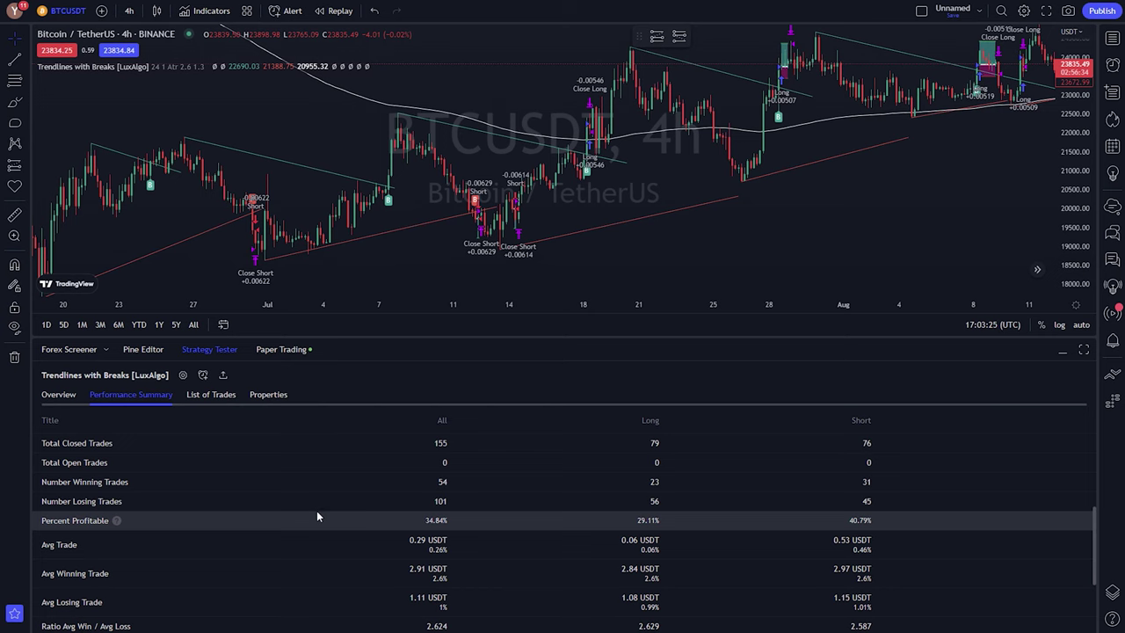
scroll(338, 525, down, 2)
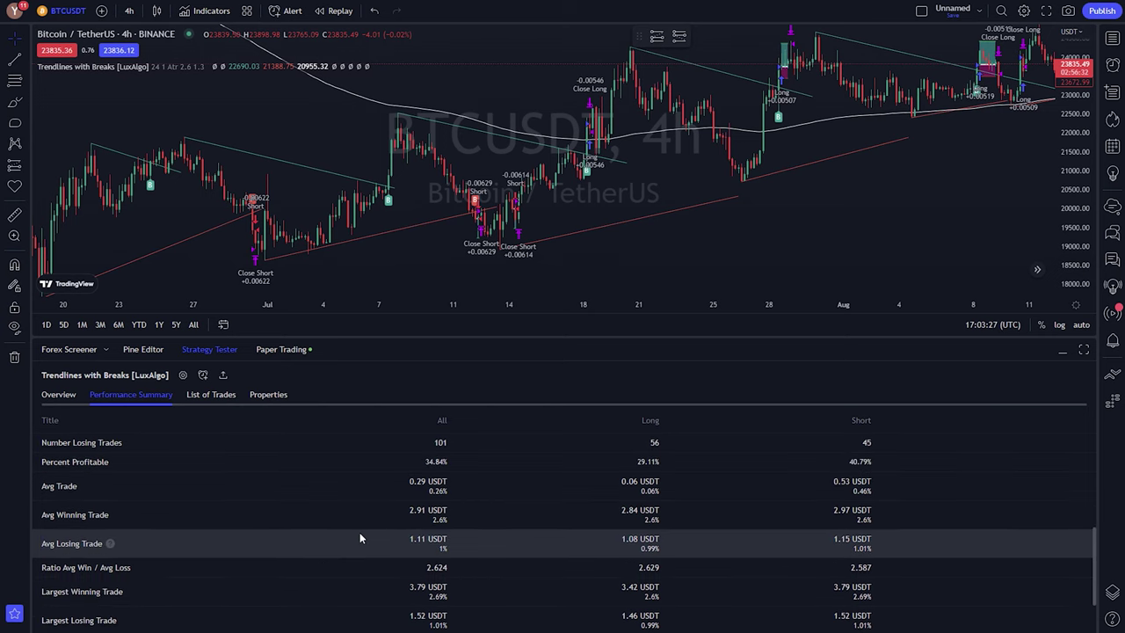
scroll(360, 534, down, 2)
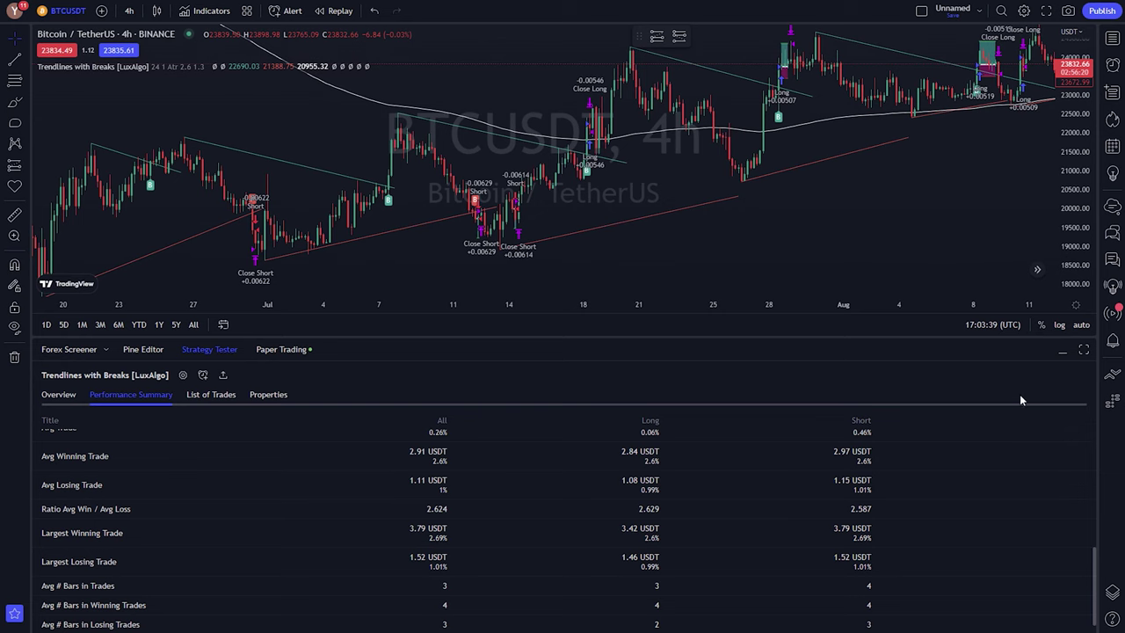
click(1062, 350)
scroll(857, 365, up, 5)
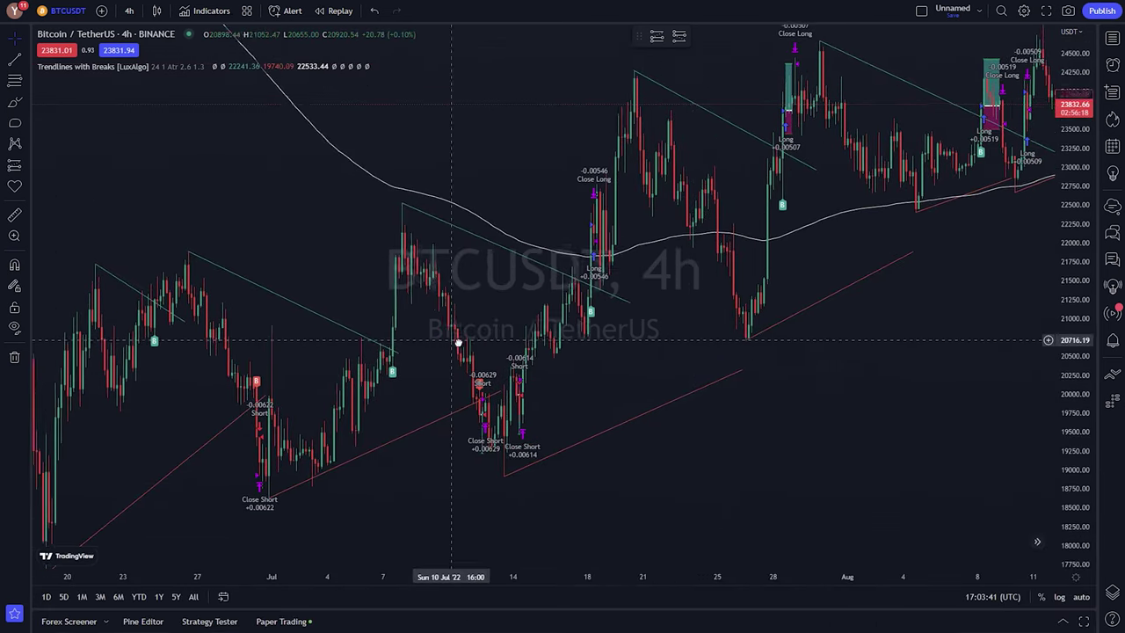
- Pan the chart back through the March–May 2022 trades to early 2022
drag(856, 365, 703, 469)
drag(389, 238, 670, 321)
drag(1078, 343, 1078, 380)
drag(351, 229, 580, 334)
drag(176, 193, 456, 323)
drag(204, 264, 589, 231)
drag(166, 219, 605, 246)
- Continue back to the October 2021 long trade, then jump to the latest bars
drag(175, 256, 547, 188)
drag(181, 190, 479, 336)
drag(187, 195, 612, 359)
drag(322, 181, 570, 429)
drag(200, 205, 374, 384)
drag(274, 228, 390, 351)
drag(218, 360, 568, 293)
drag(291, 392, 311, 278)
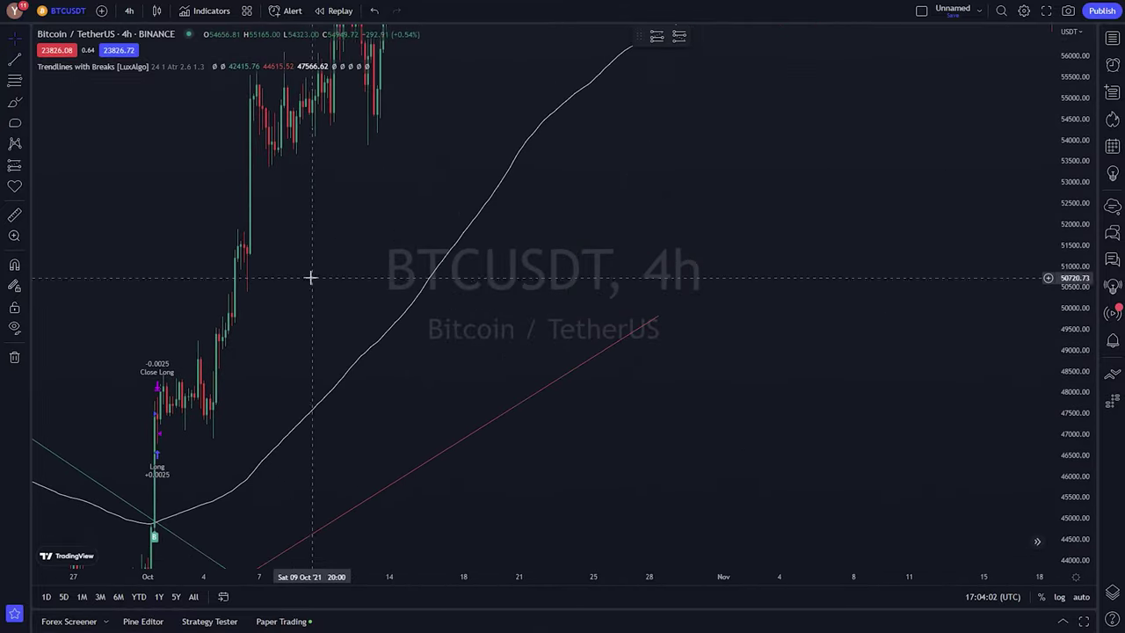
click(1039, 542)
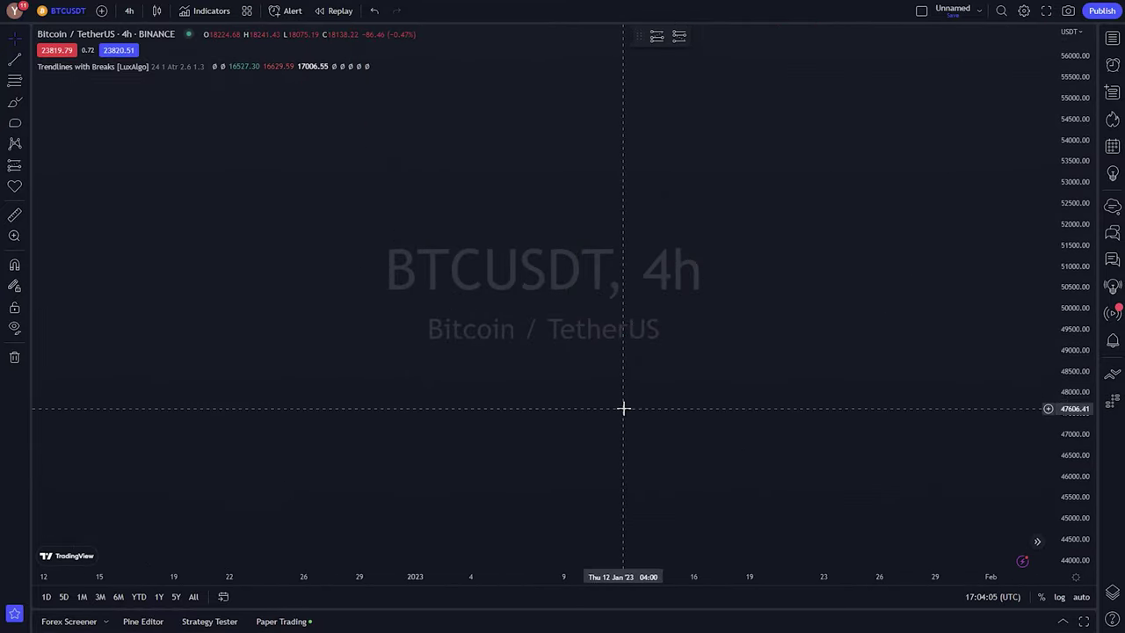